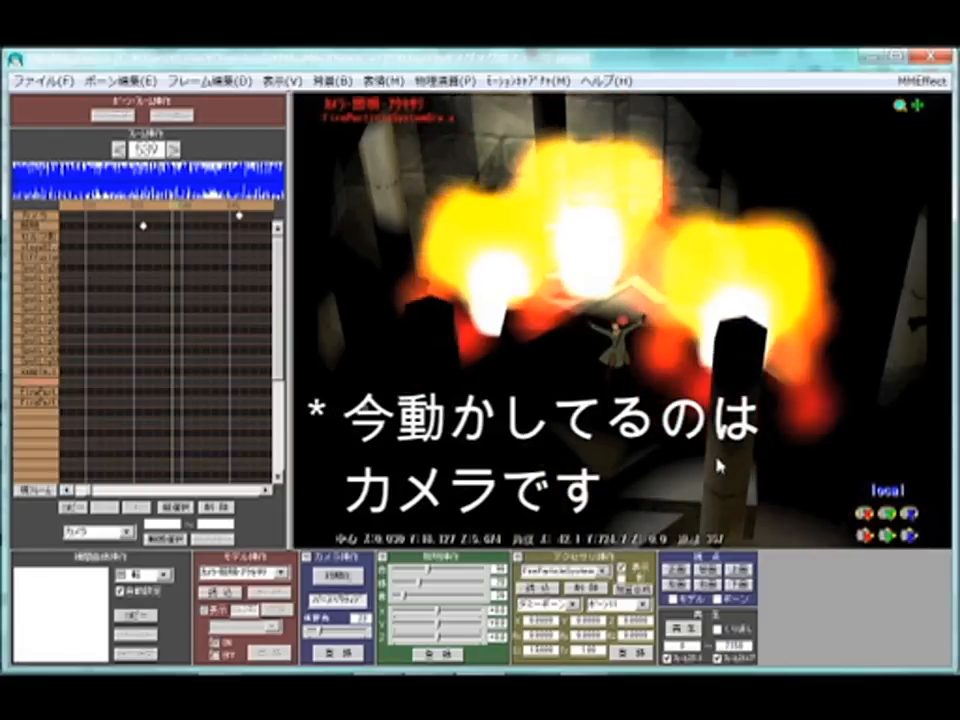
Switch the editing target from camera, lighting and accessories to the トルコ ロングコート model.
right_drag(716, 460, 826, 430)
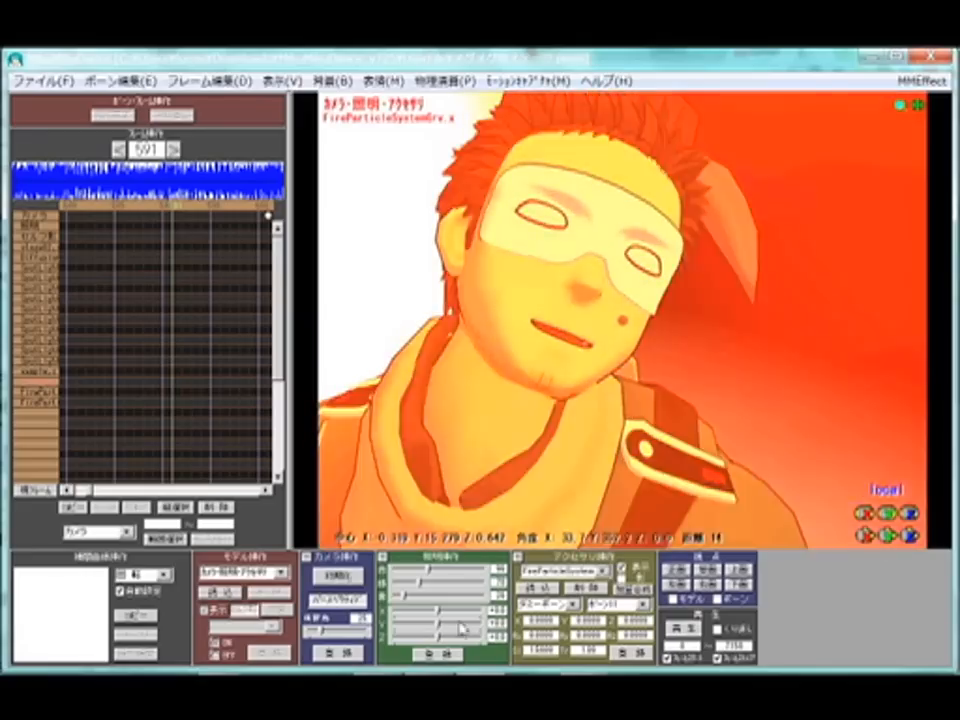
click(284, 574)
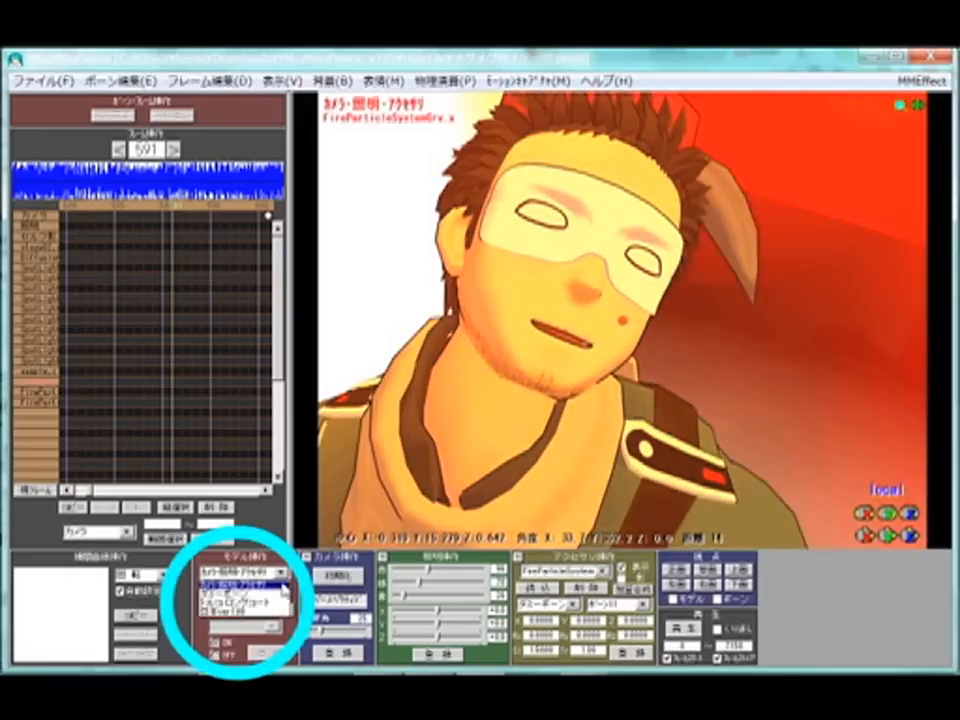
click(250, 606)
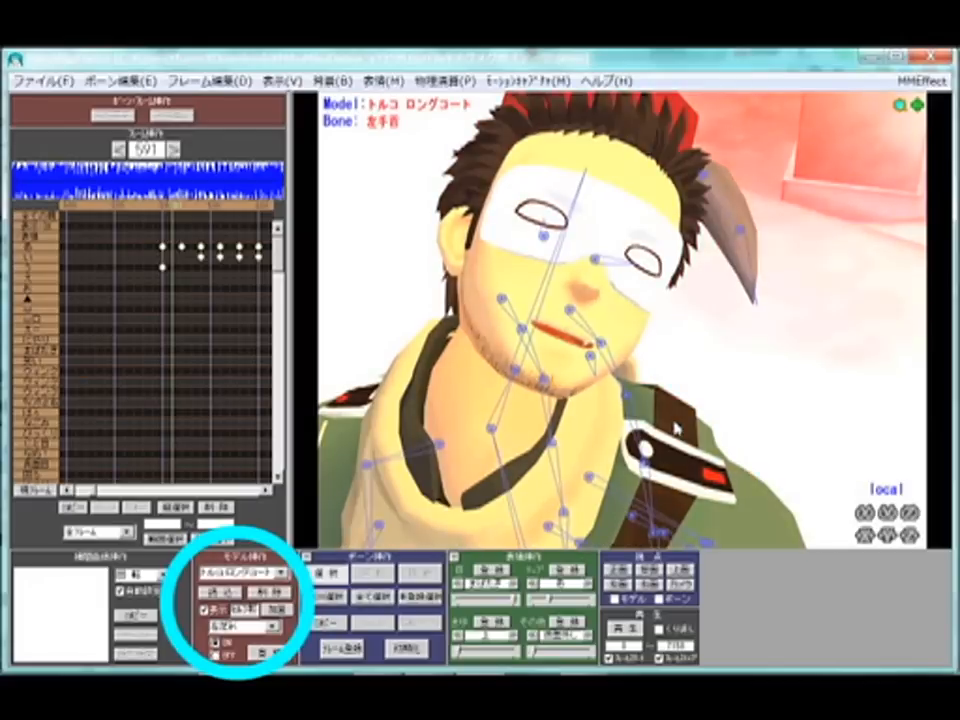
scroll(672, 425, down, 5)
scroll(672, 425, up, 5)
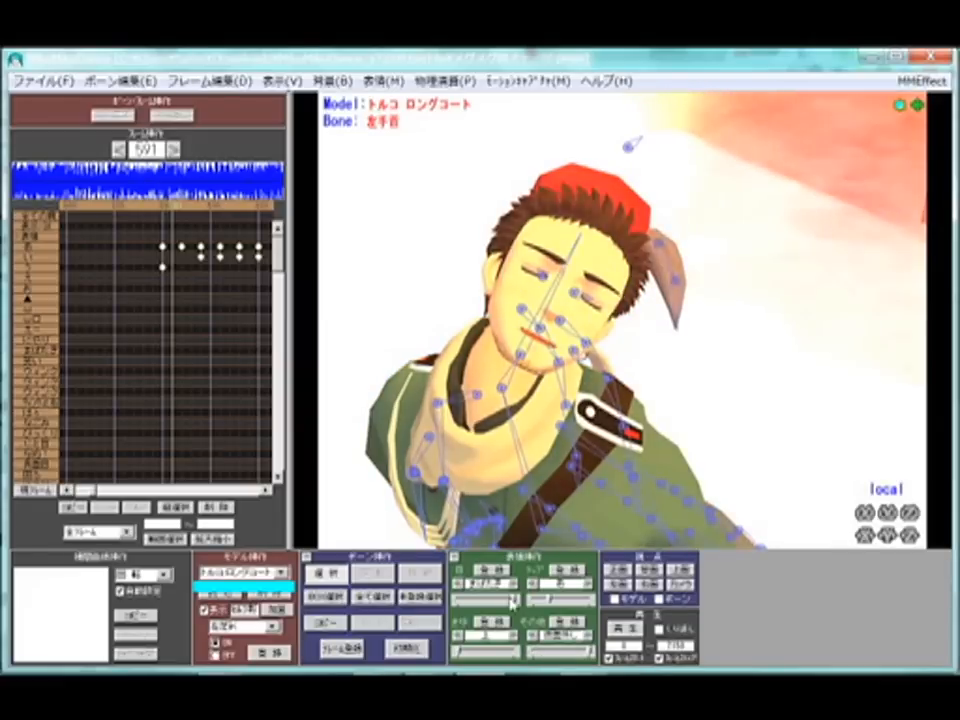
Switch the editing target back to カメラ・照明・アクセサリ and shift the light direction.
key(alt+Down)
key(Return)
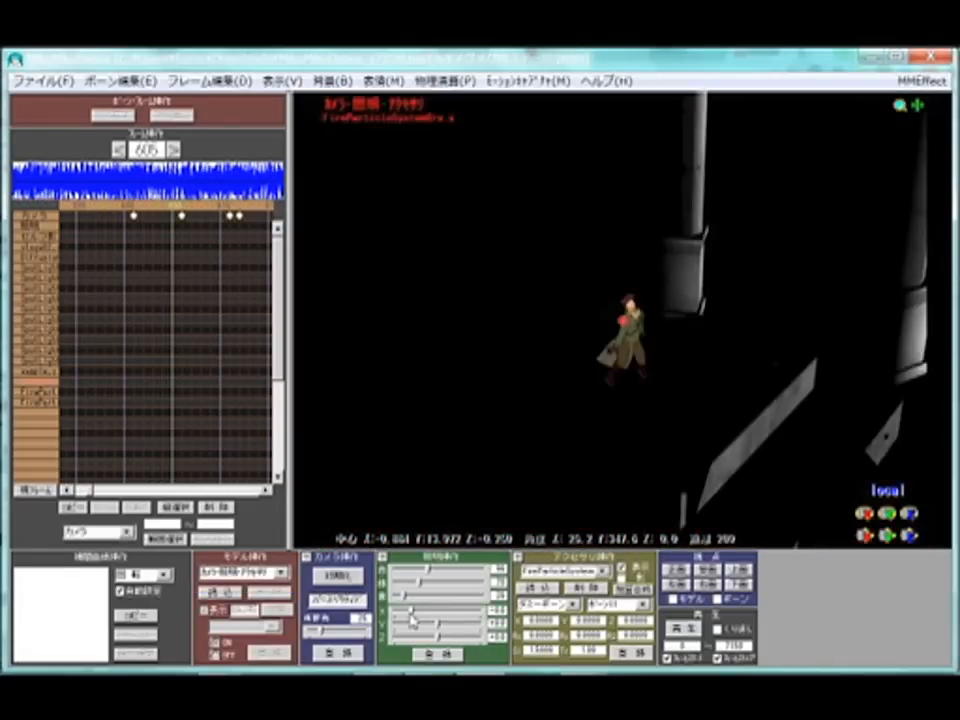
drag(436, 626, 422, 640)
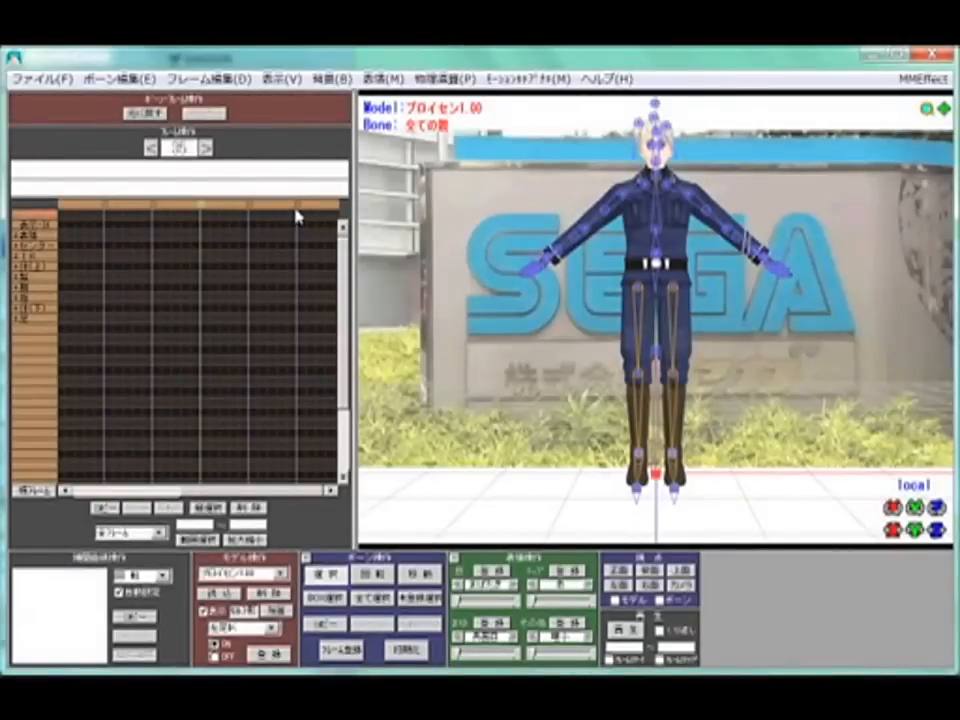
Advance the timeline to frame 455, where the dancer in the background video is shown full-length.
click(205, 148)
click(205, 148)
click(205, 148)
click(205, 148)
click(205, 148)
click(205, 148)
click(205, 148)
key(Right)
key(Right)
key(Right)
key(Right)
key(Right)
key(Right)
key(Right)
key(Right)
key(Right)
key(Right)
key(Right)
key(Right)
key(Right)
key(Right)
key(Right)
key(Right)
key(Right)
key(Right)
key(Right)
key(Right)
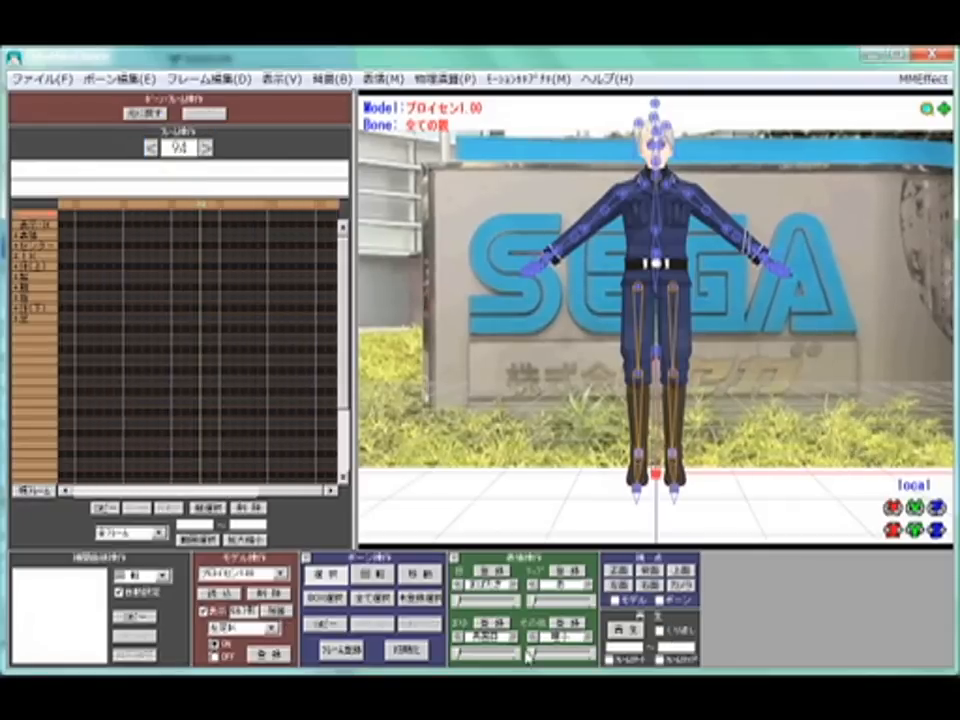
key(Right)
key(Right)
key(Right)
key(Right)
key(Right)
key(Right)
key(Right)
key(Right)
key(Right)
key(Right)
key(Right)
key(Right)
key(Right)
key(Right)
key(Right)
key(Right)
key(Right)
key(Right)
key(Right)
key(Right)
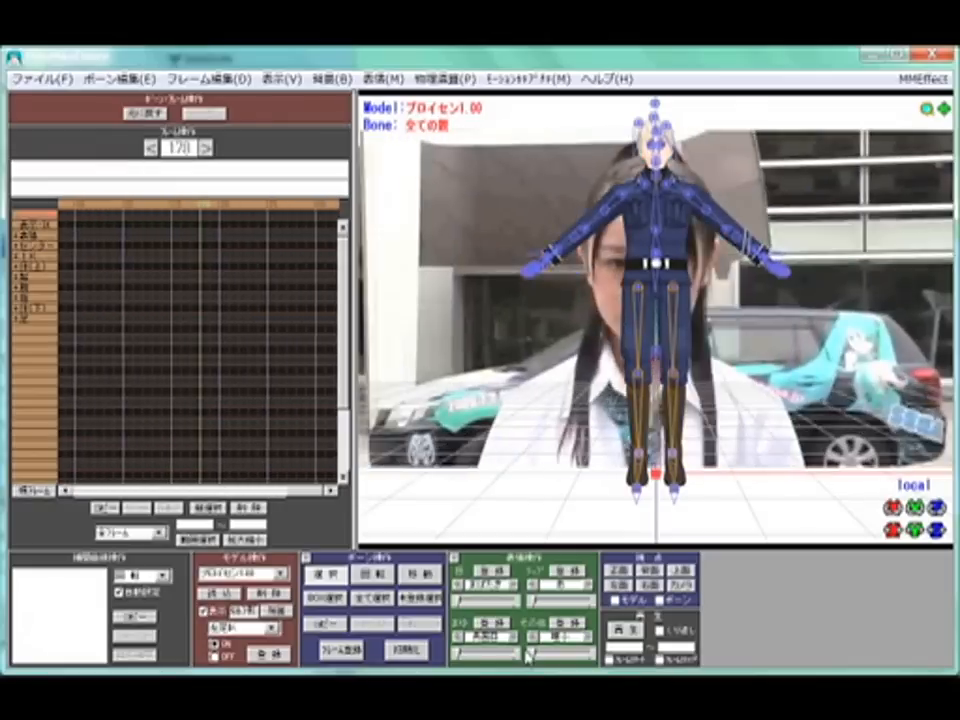
key(Right)
key(Right)
key(Right)
key(Right)
key(Right)
key(Right)
key(Right)
key(Right)
key(Right)
key(Right)
key(Right)
key(Right)
key(Right)
key(Right)
key(Right)
key(Right)
key(Right)
key(Right)
key(Right)
key(Right)
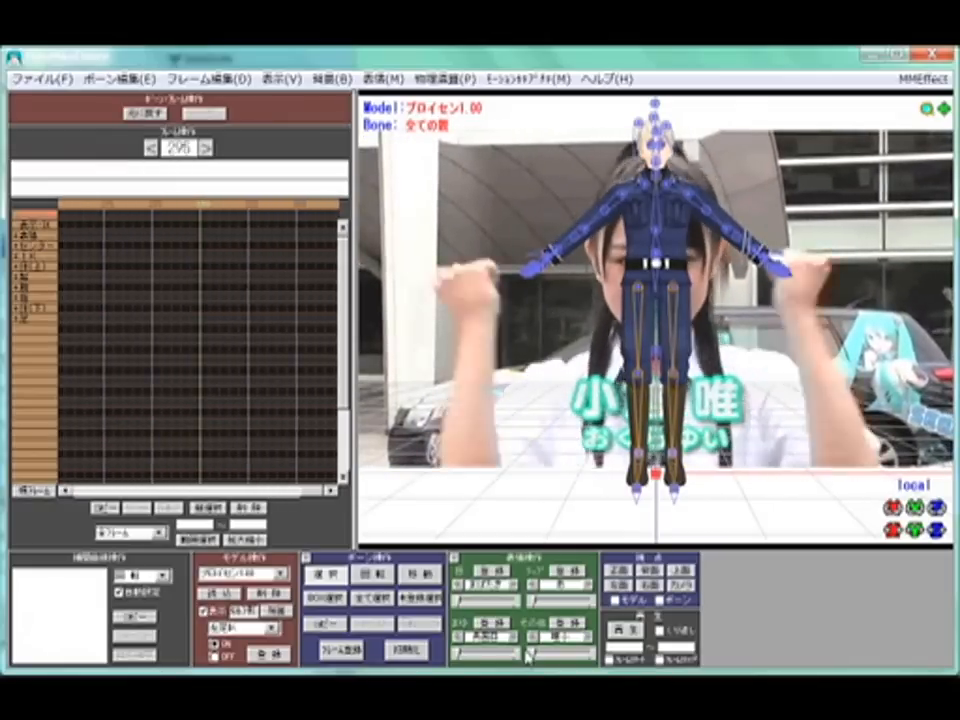
key(Right)
key(Right)
key(Right)
key(Right)
key(Right)
key(Right)
key(Right)
key(Right)
key(Right)
key(Right)
key(Right)
key(Right)
key(Right)
key(Right)
key(Right)
key(Right)
key(Right)
key(Right)
key(Right)
key(Right)
key(Right)
key(Right)
key(Right)
key(Right)
key(Right)
key(Right)
key(Right)
key(Right)
key(Right)
key(Right)
key(Right)
key(Right)
key(Right)
key(Right)
key(Right)
key(Right)
key(Right)
key(Right)
key(Right)
key(Right)
Select the model's upper-body, center and lower-body bones one after another to examine where each sits.
drag(941, 111, 652, 280)
scroll(926, 109, up, 1)
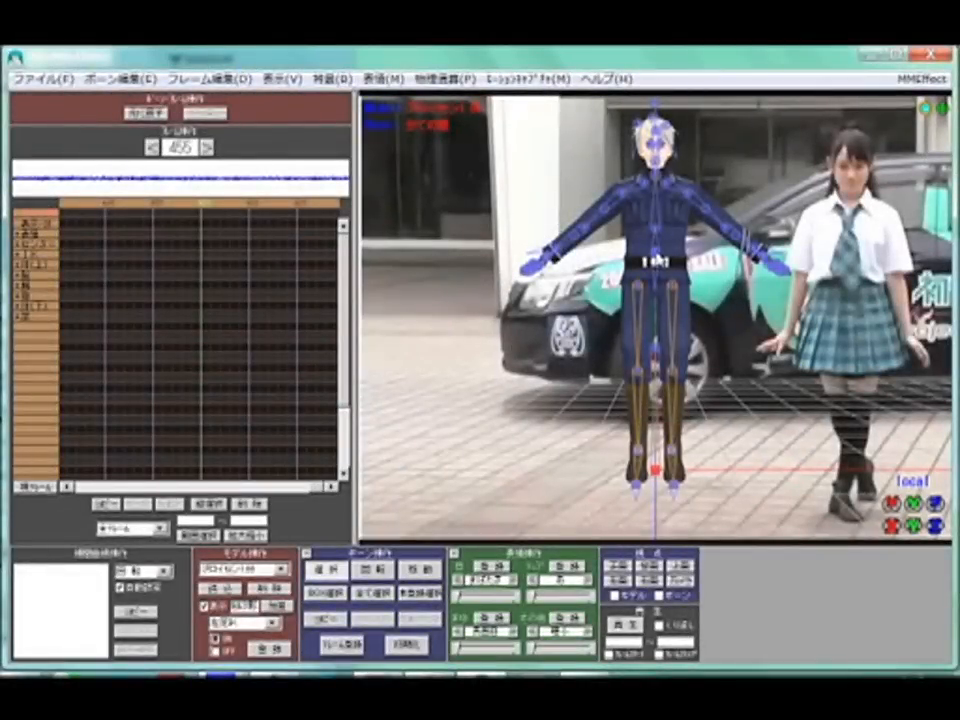
click(656, 253)
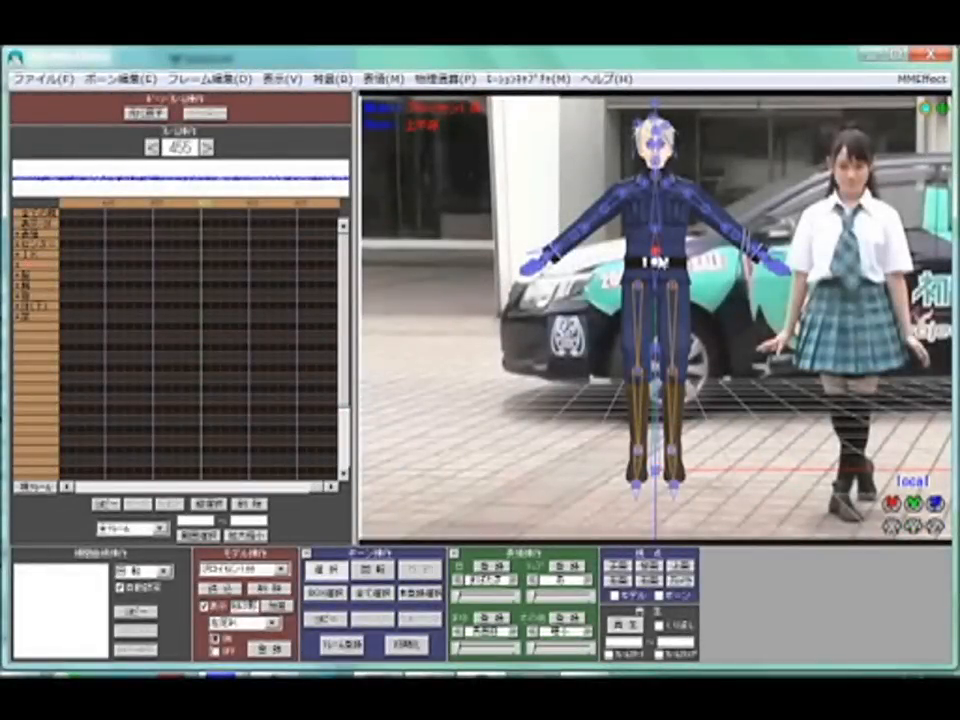
click(655, 348)
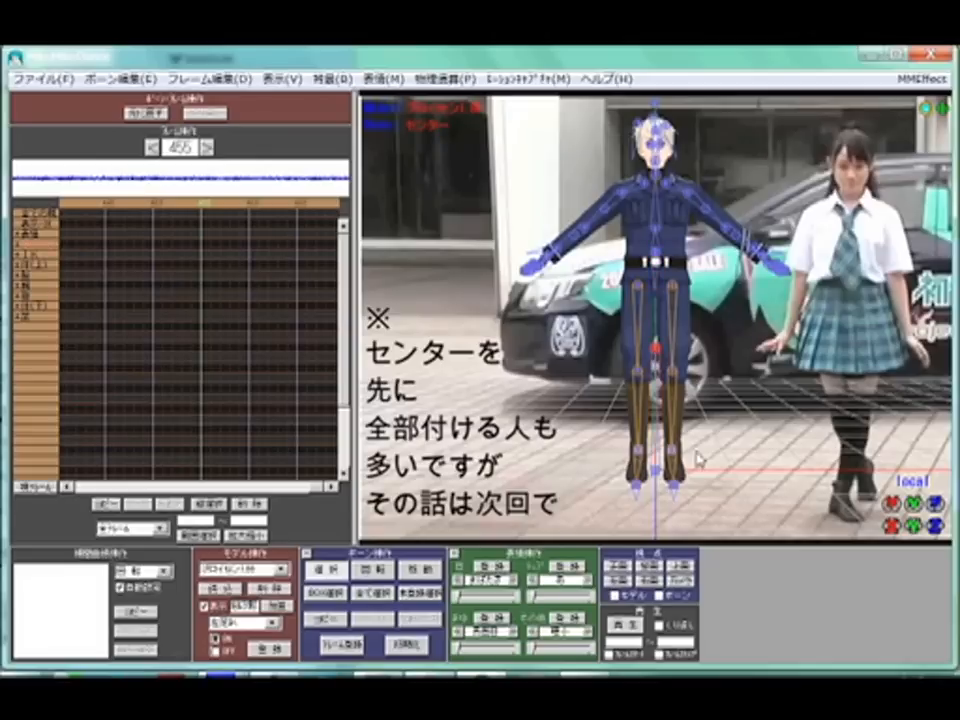
scroll(665, 378, up, 5)
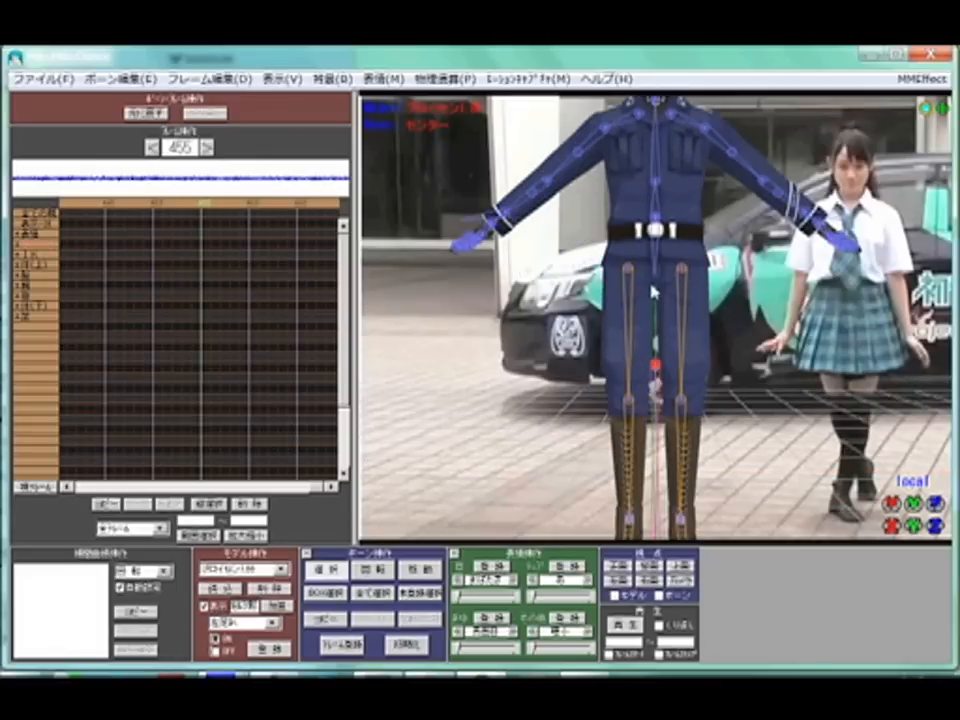
click(655, 214)
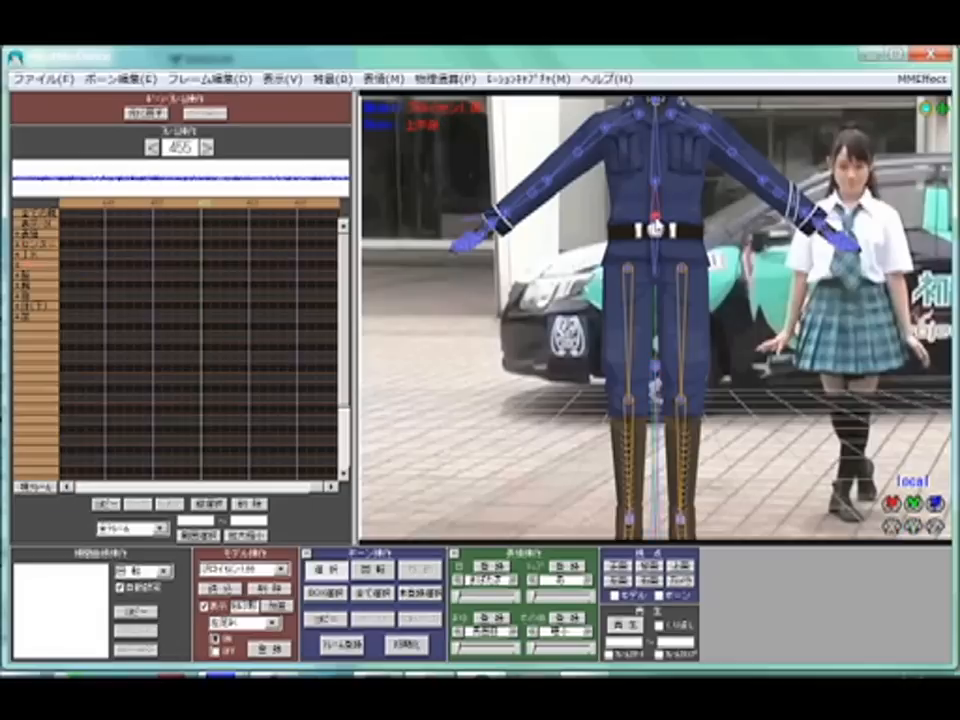
click(655, 217)
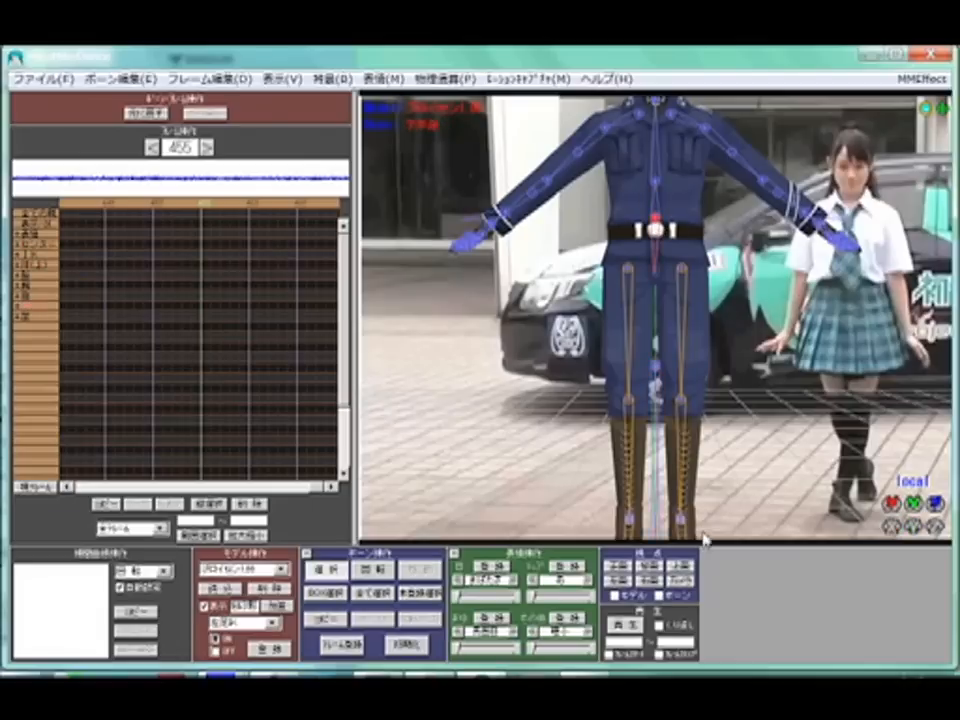
scroll(785, 413, down, 5)
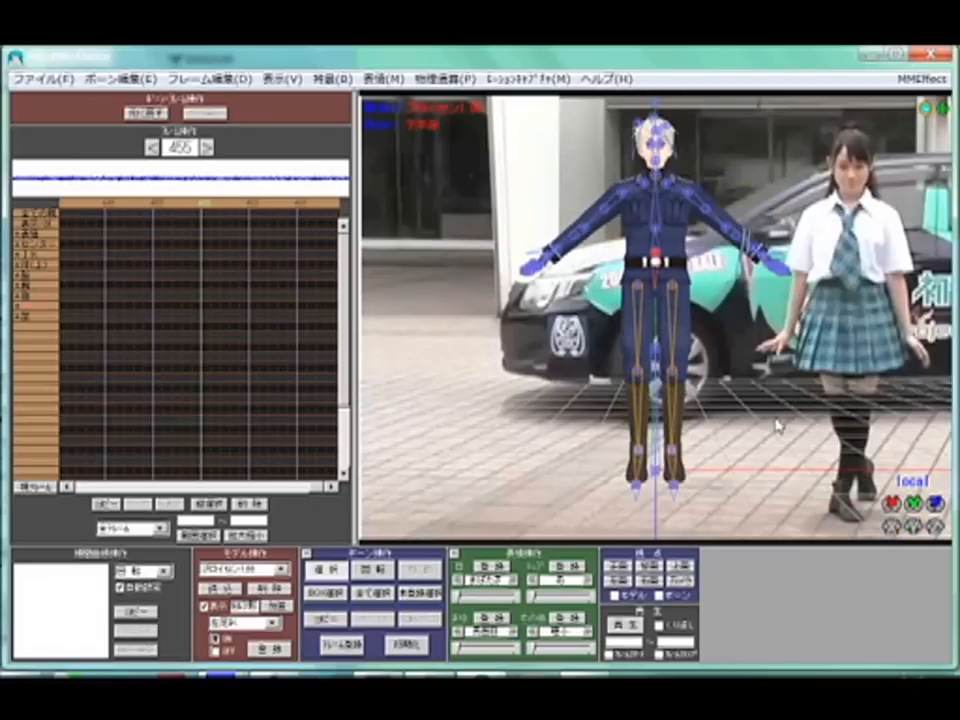
Move the left foot IK bone forward and inward in front of the right leg and register its keyframe at frame 455.
scroll(778, 424, up, 5)
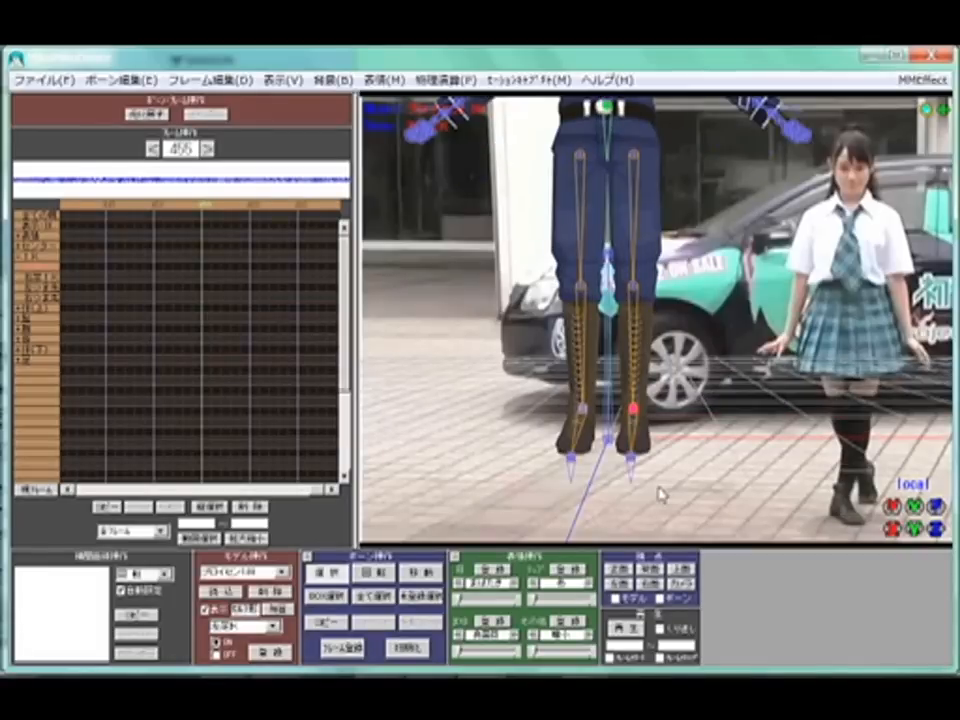
click(896, 531)
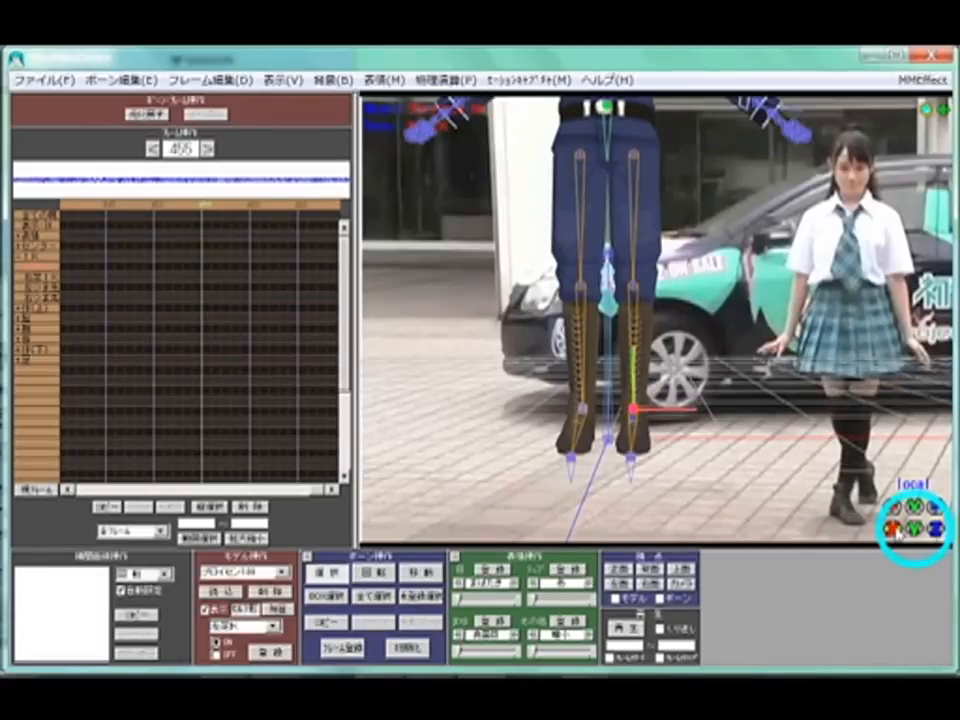
drag(936, 531, 657, 362)
drag(890, 528, 668, 364)
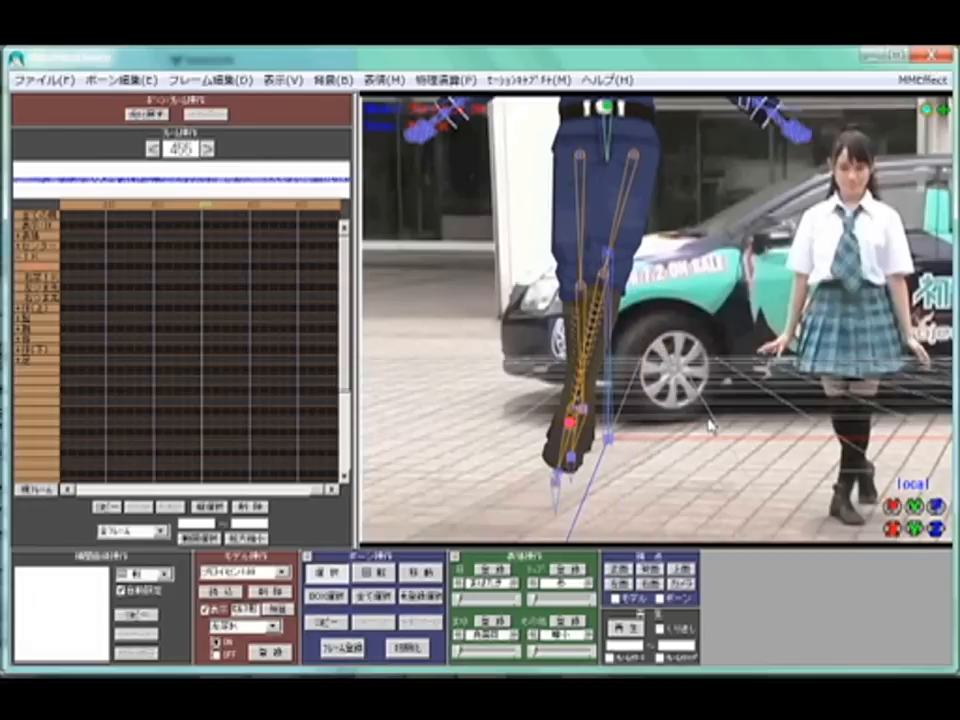
key(Return)
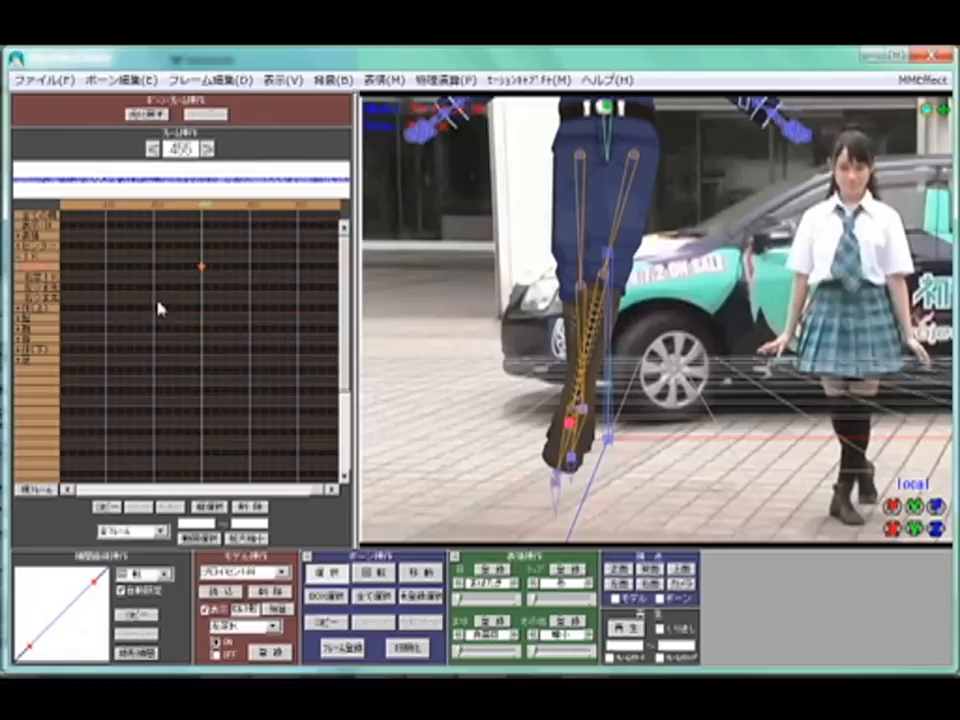
Move the right foot IK bone across behind the left foot and register its keyframe at frame 455.
drag(588, 418, 640, 437)
click(585, 411)
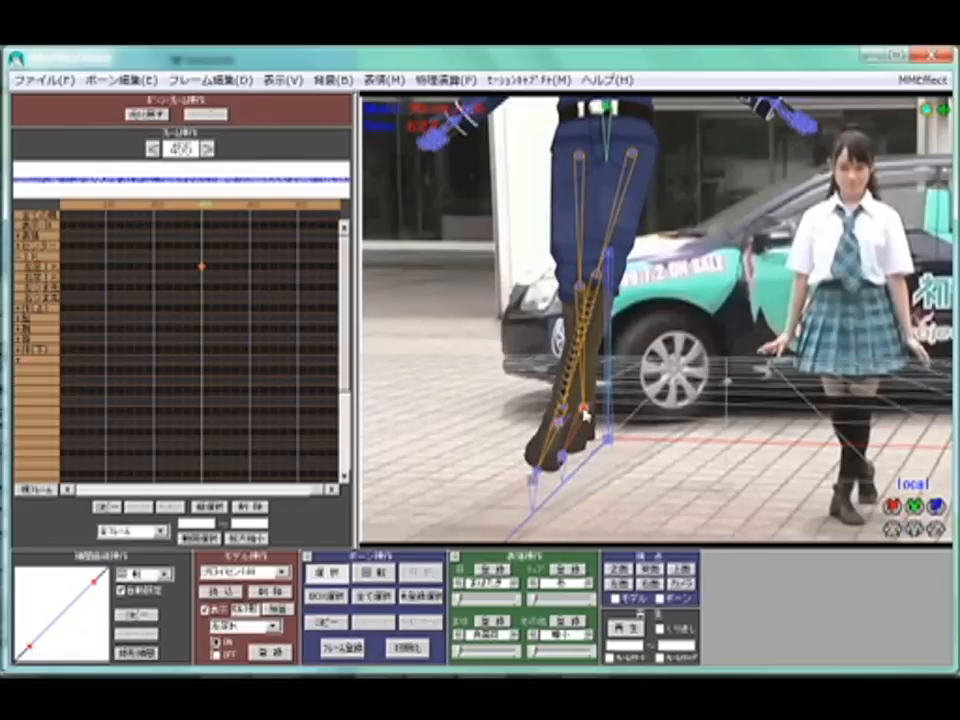
mouse_move(697, 453)
right_down()
mouse_move(719, 457)
mouse_move(709, 461)
right_up()
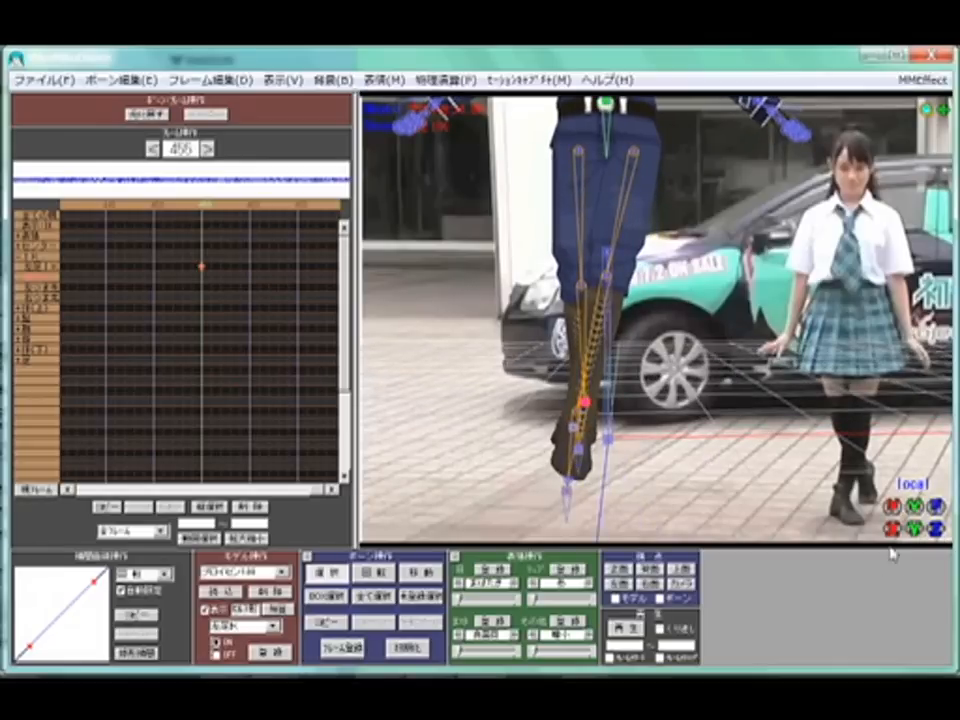
key(ctrl+z)
Rotate the right foot IK and right toe IK bones together about local X to lift the heel, and register both at frame 455.
right_drag(662, 302, 748, 501)
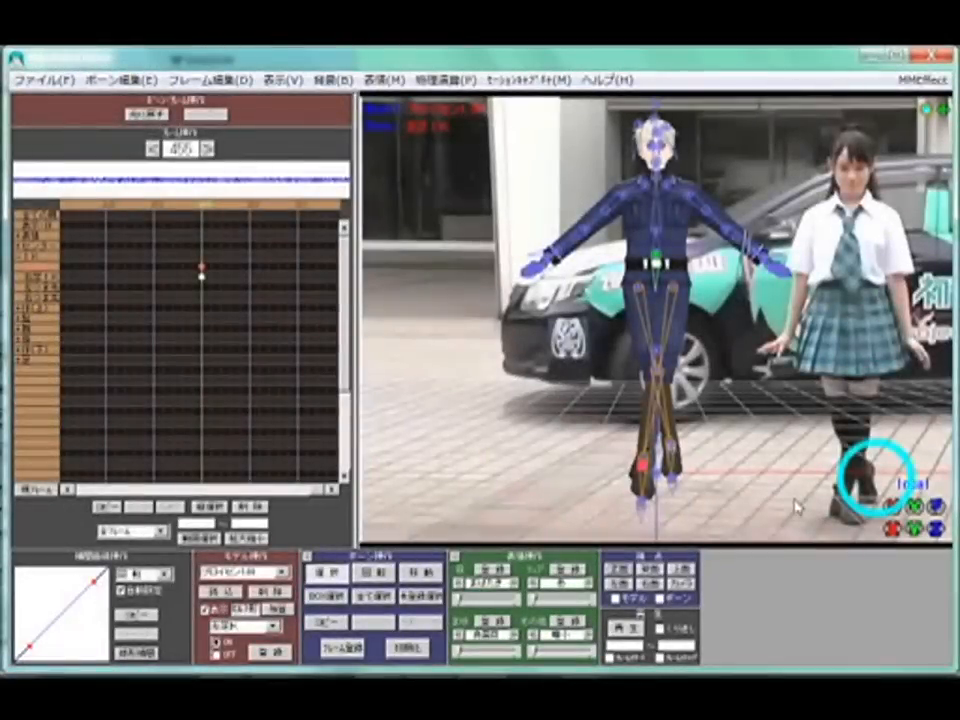
right_drag(793, 507, 748, 503)
scroll(750, 503, up, 3)
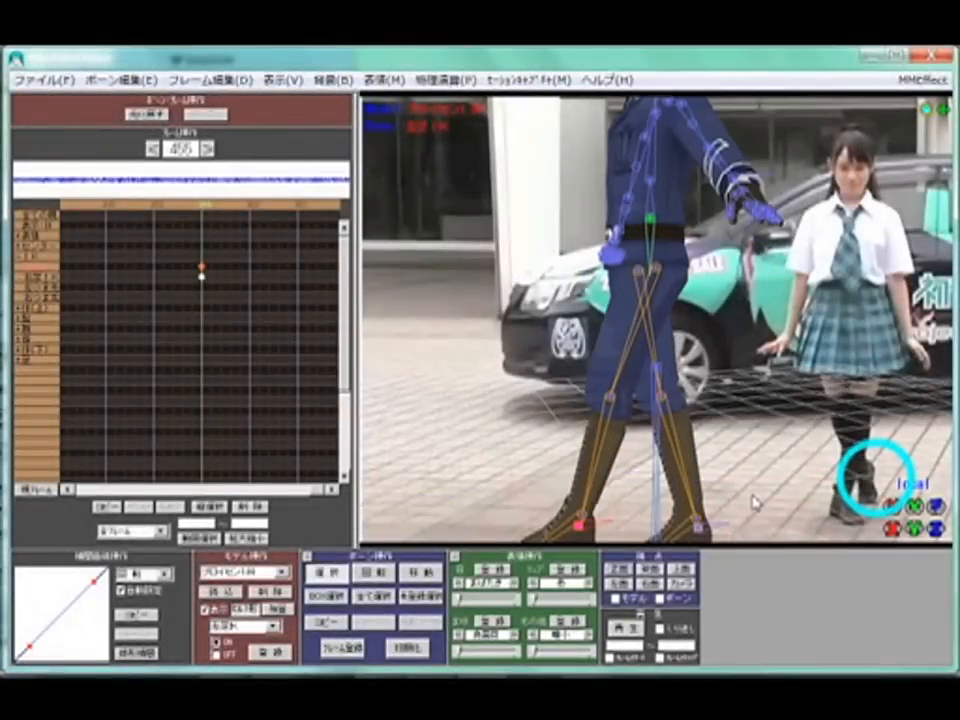
right_drag(620, 306, 710, 415)
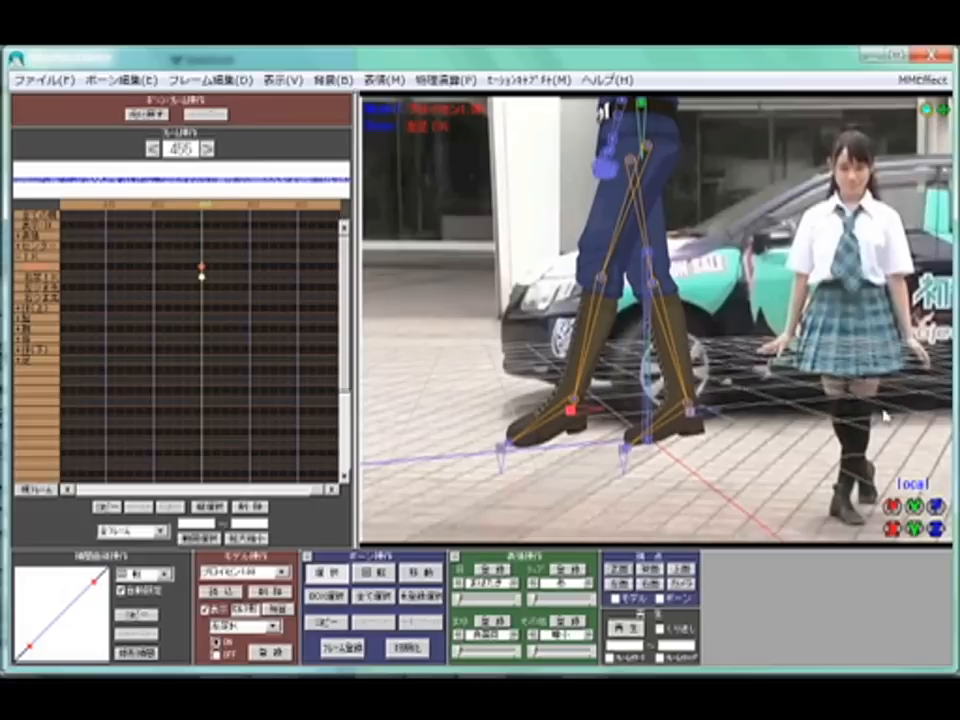
click(691, 411)
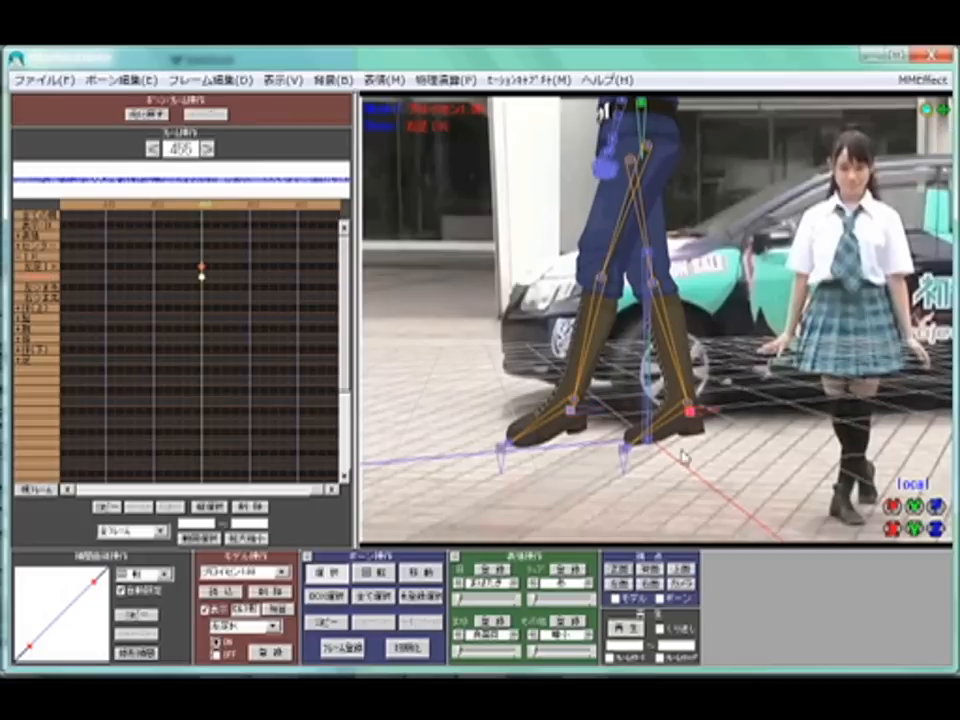
click(625, 452)
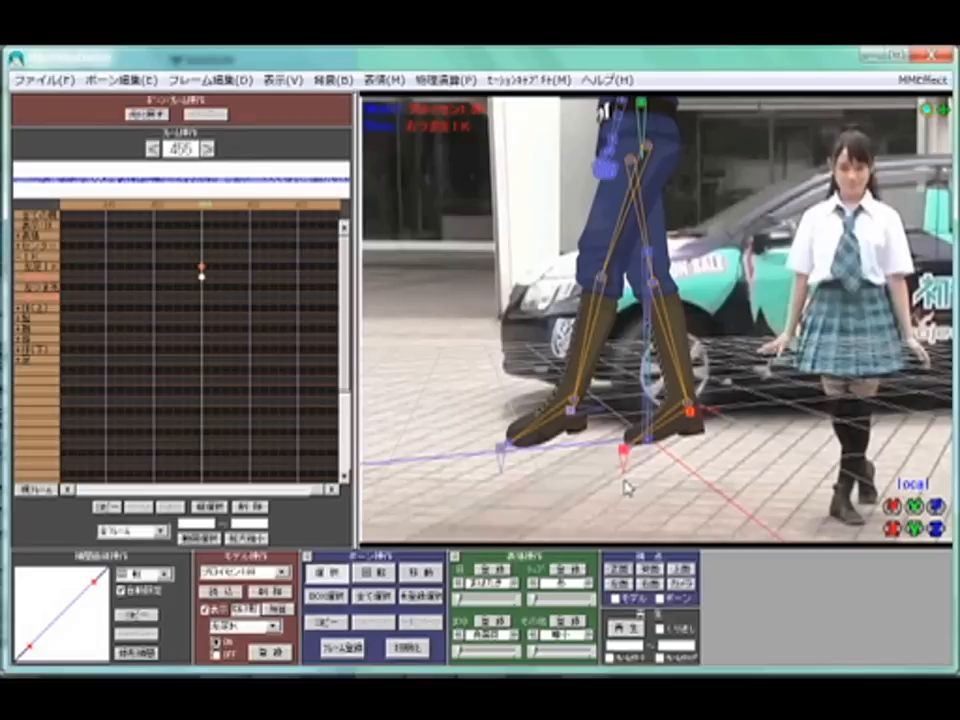
key(x)
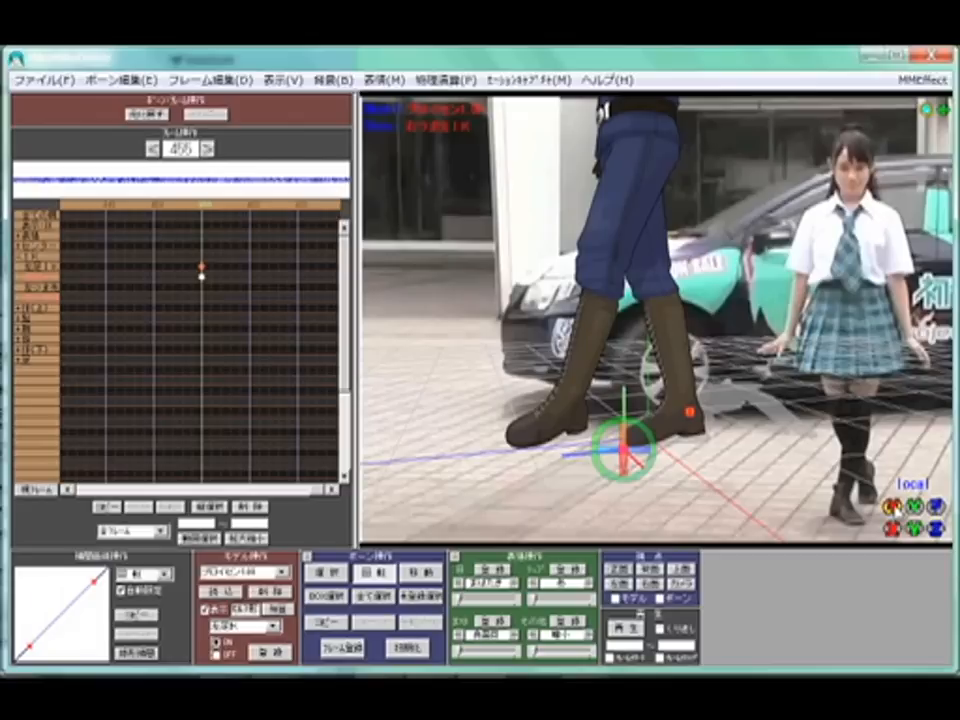
mouse_move(895, 508)
mouse_down()
mouse_move(656, 315)
mouse_move(677, 374)
mouse_up()
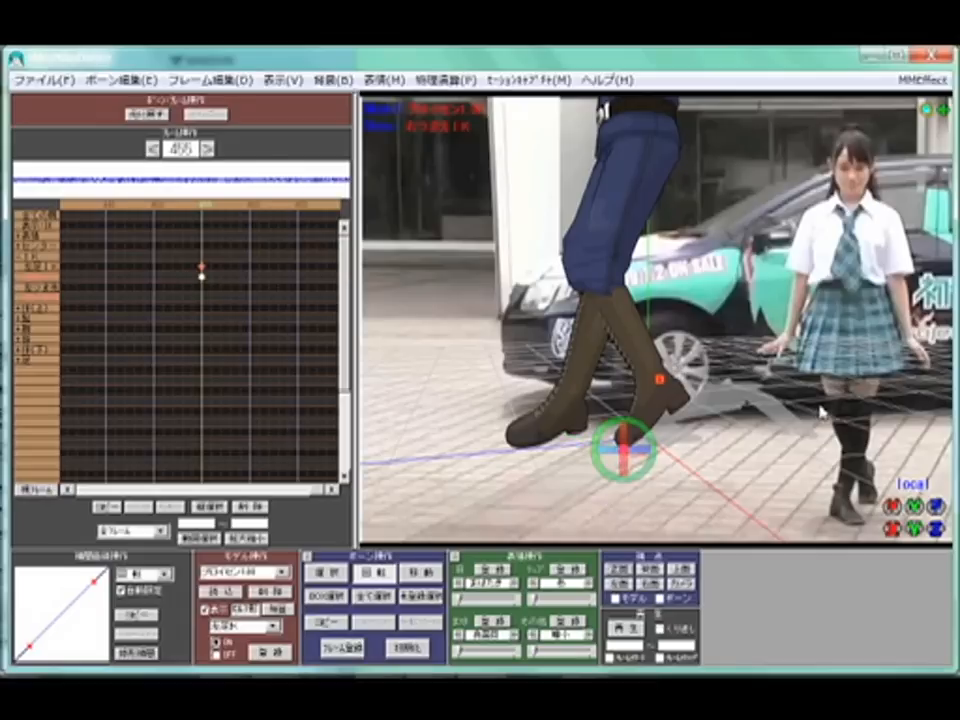
key(ctrl+z)
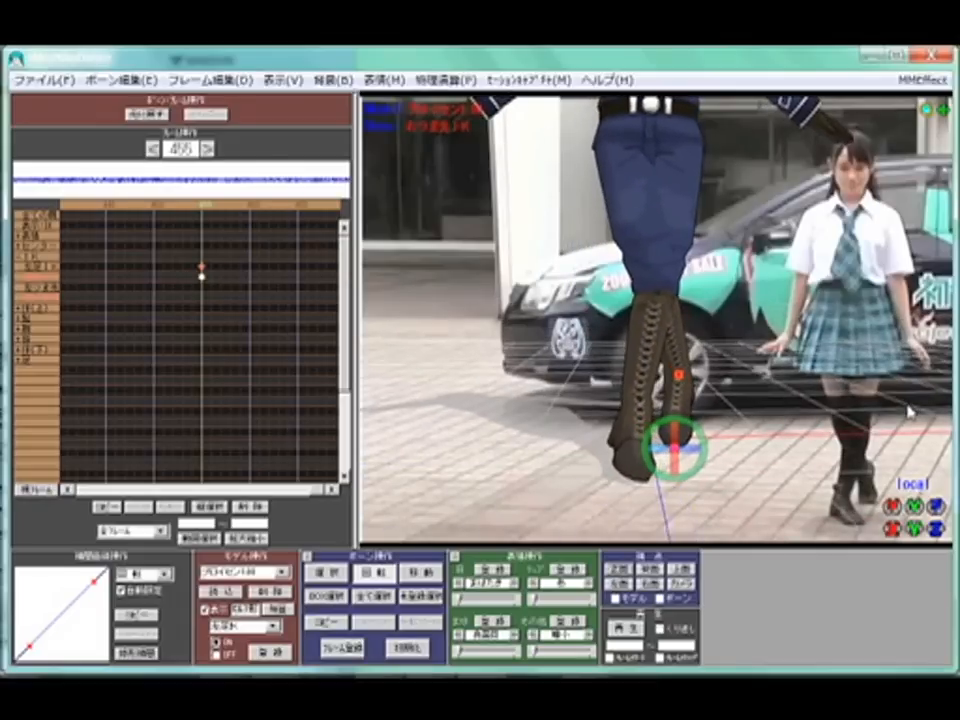
scroll(818, 404, down, 2)
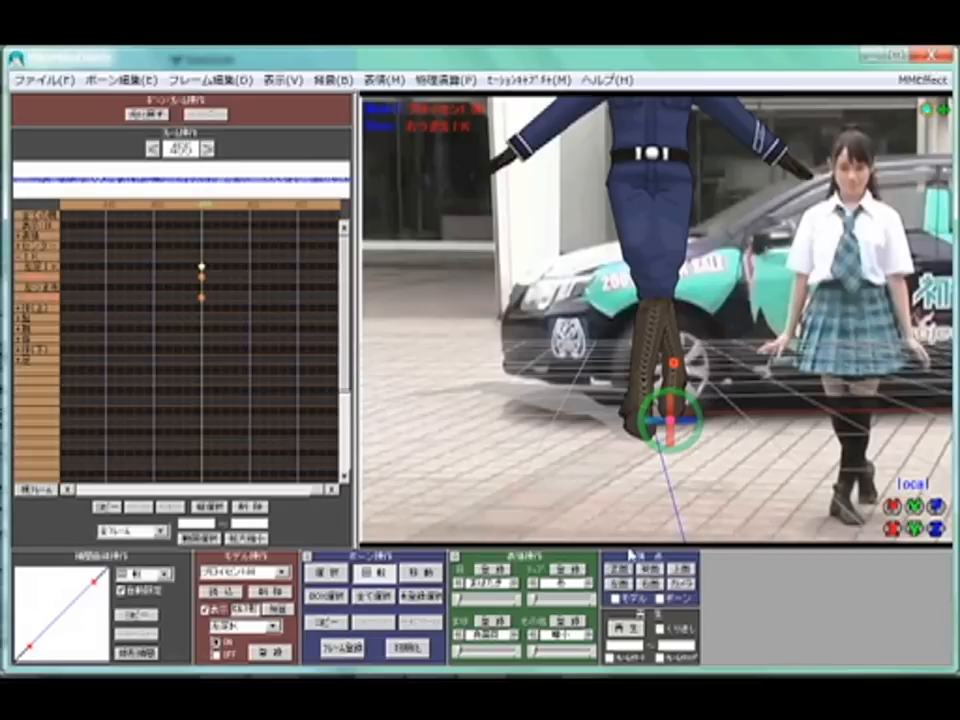
Move the center bone forward along local Z over the feet, checking from the side, and register it at frame 455.
scroll(810, 422, down, 3)
right_drag(842, 381, 624, 440)
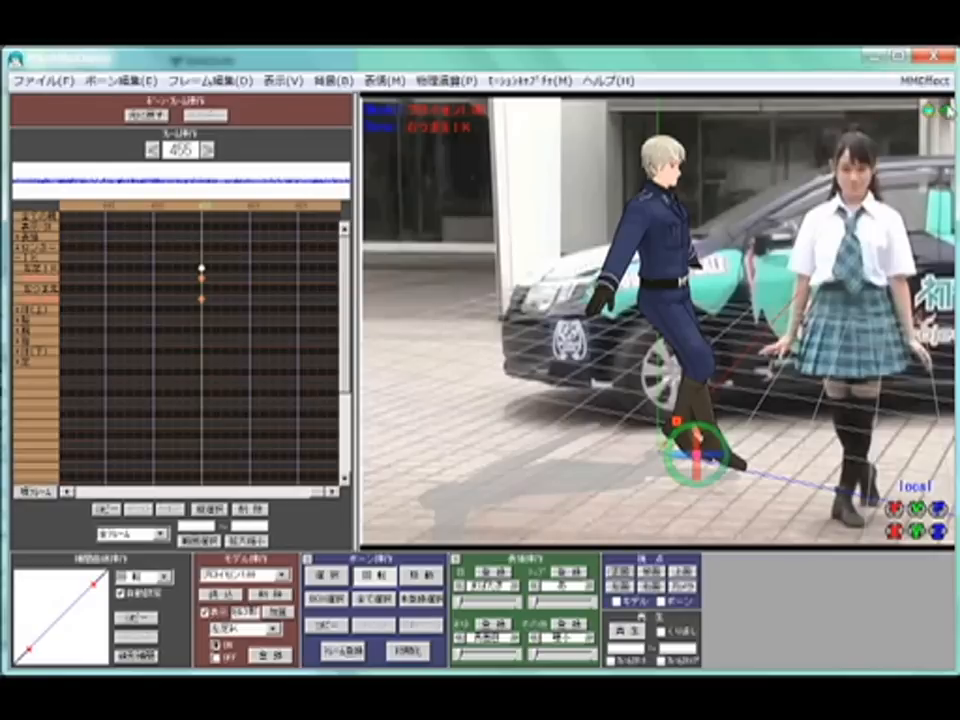
middle_drag(624, 440, 564, 405)
scroll(559, 393, up, 4)
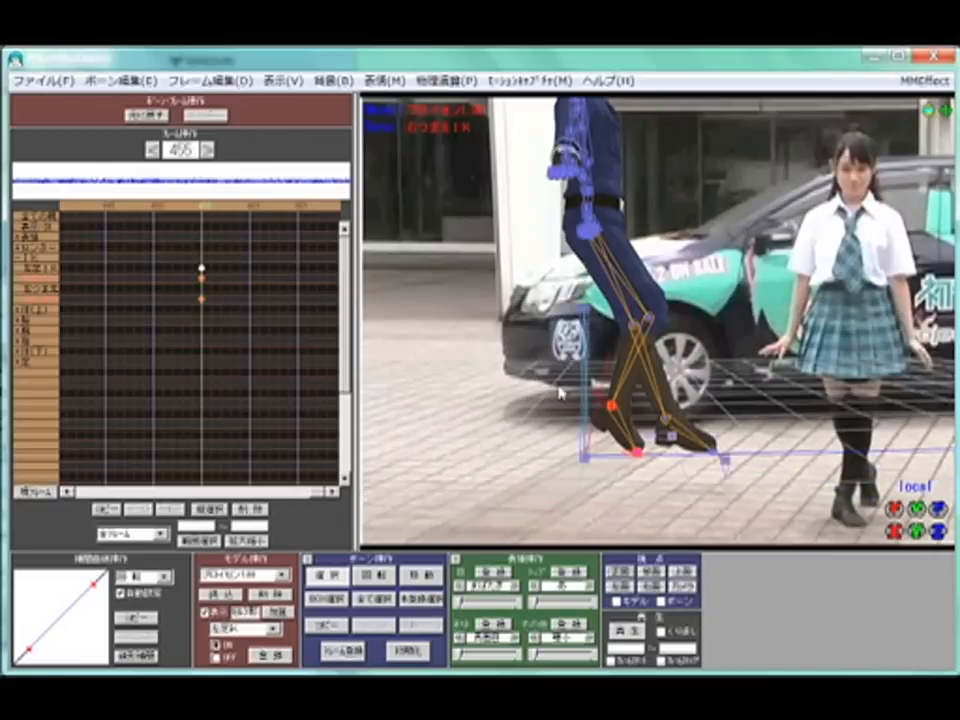
click(585, 311)
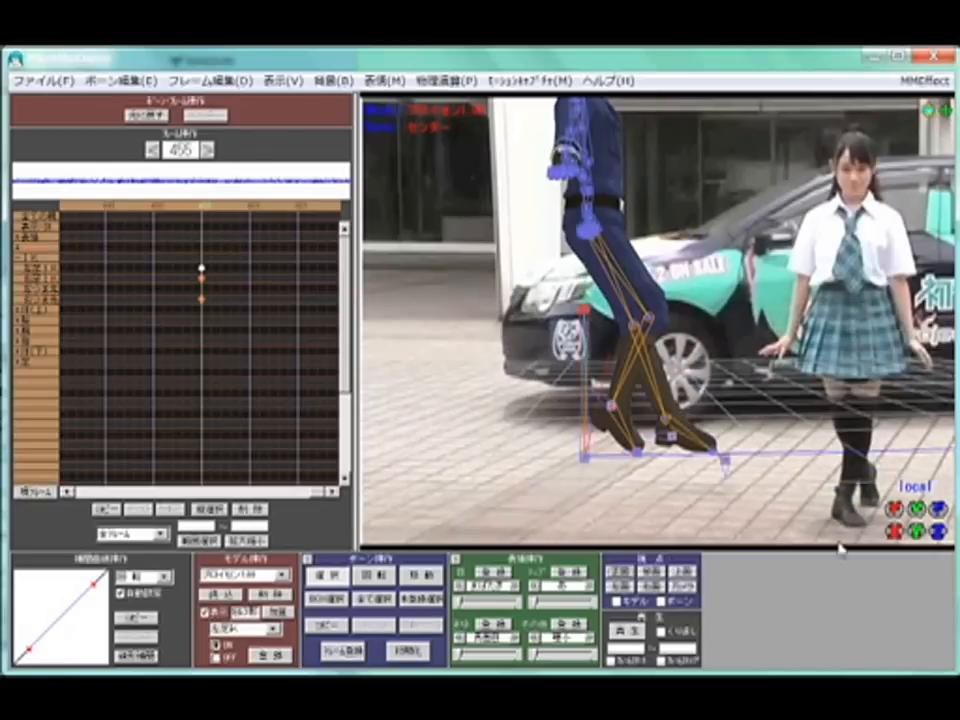
drag(938, 534, 958, 534)
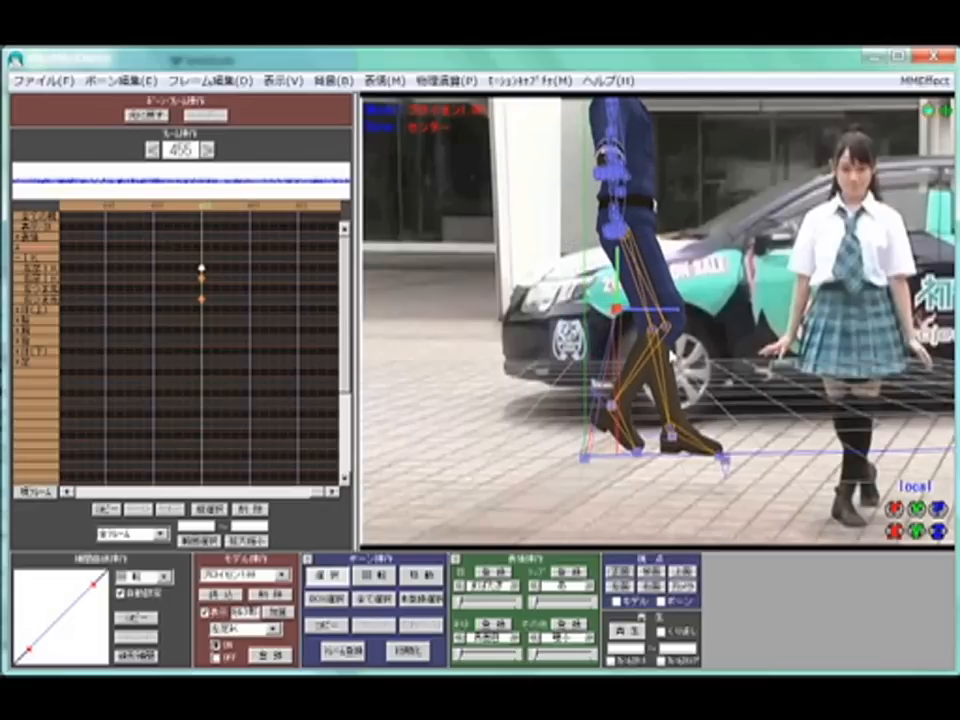
key(2)
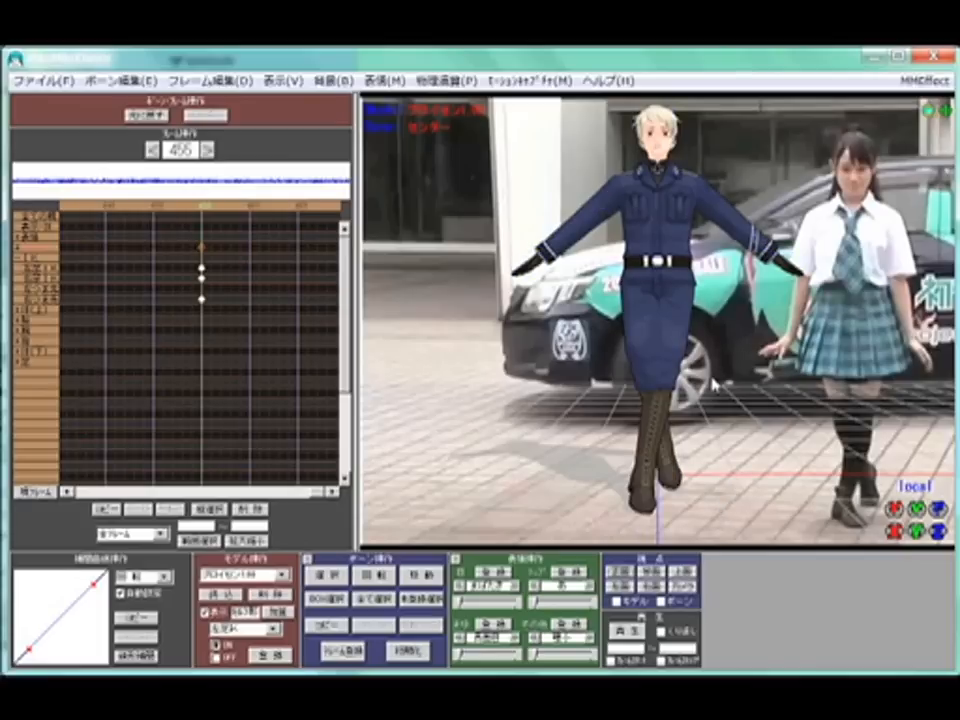
Tilt the lower-body bone slightly sideways, register it at frame 455, and check the hips from the side and front.
mouse_move(718, 508)
right_down()
mouse_move(729, 514)
mouse_move(707, 521)
mouse_move(728, 508)
right_up()
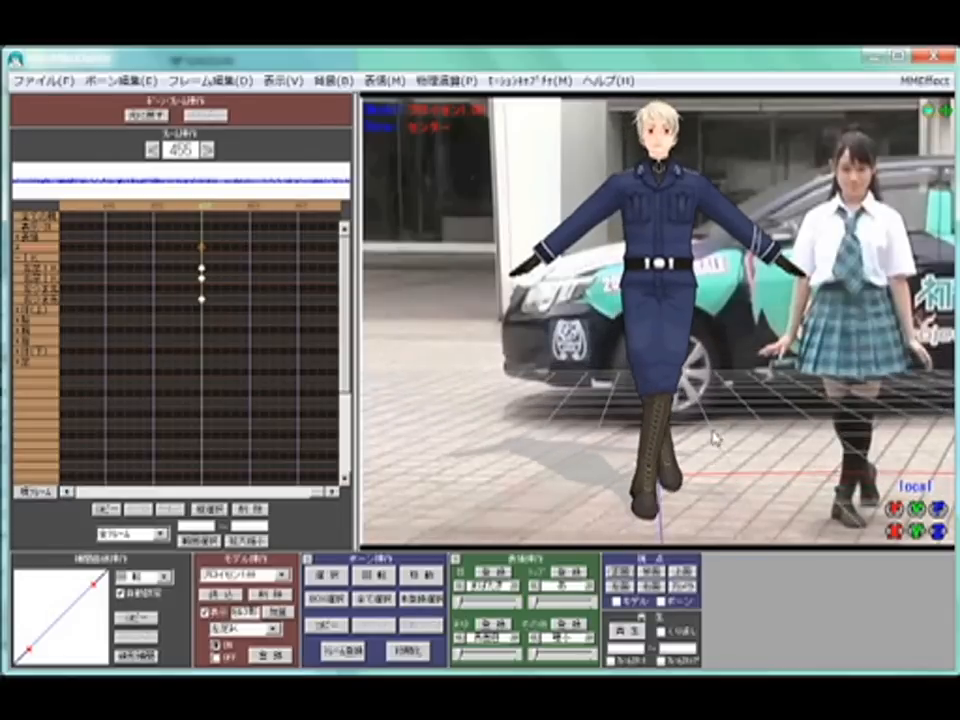
right_drag(744, 392, 690, 480)
scroll(633, 219, up, 5)
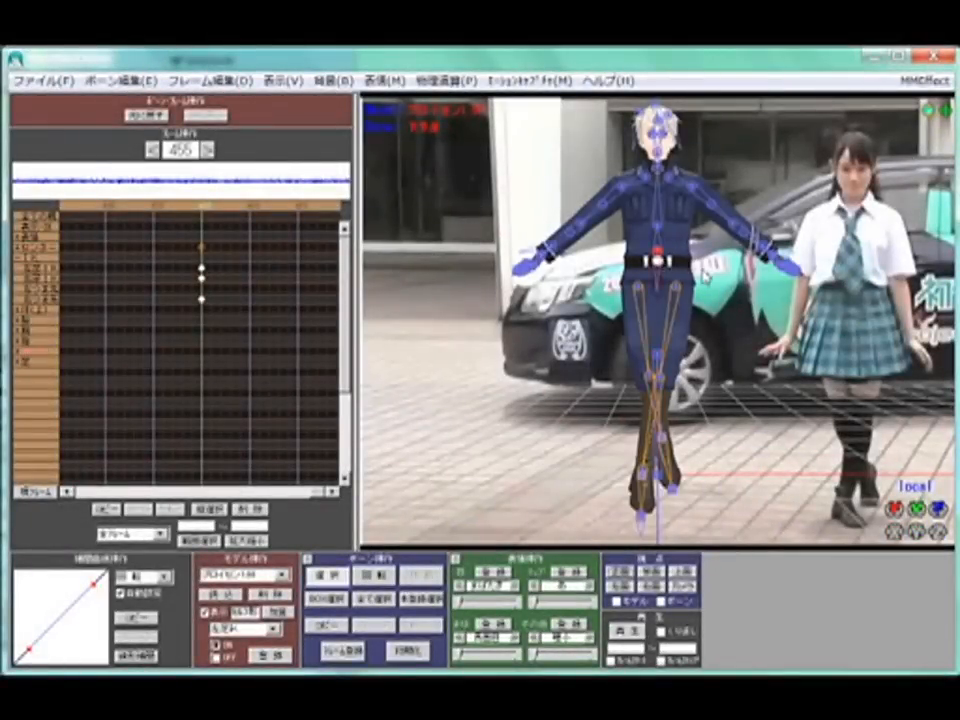
scroll(710, 279, down, 2)
key(x)
drag(685, 272, 667, 277)
key(Return)
scroll(680, 402, up, 3)
right_drag(682, 402, 822, 410)
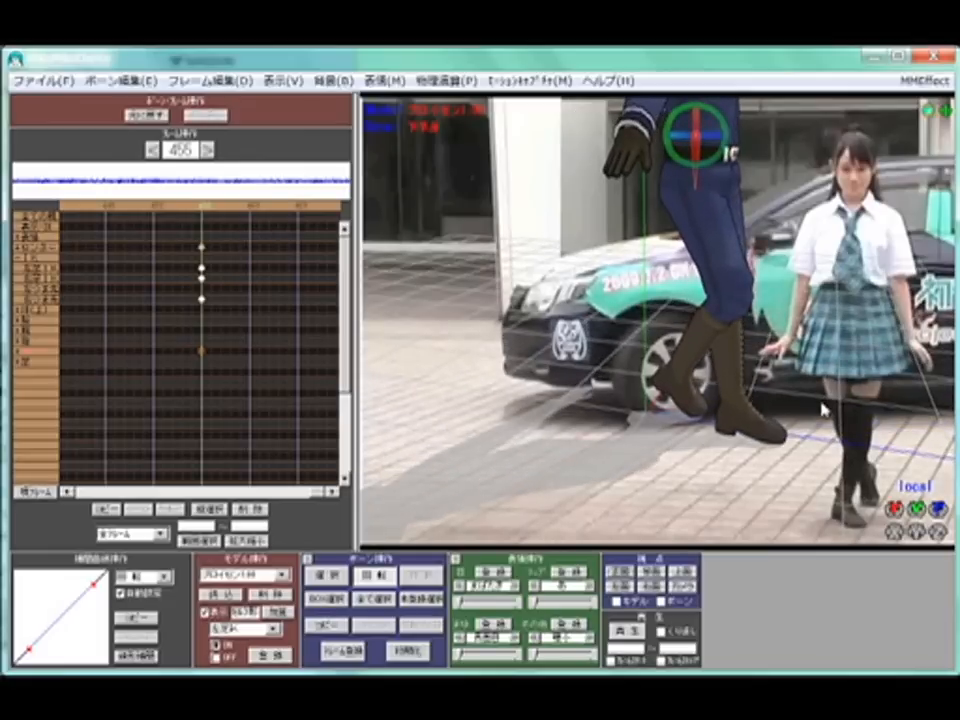
click(620, 571)
scroll(685, 320, up, 4)
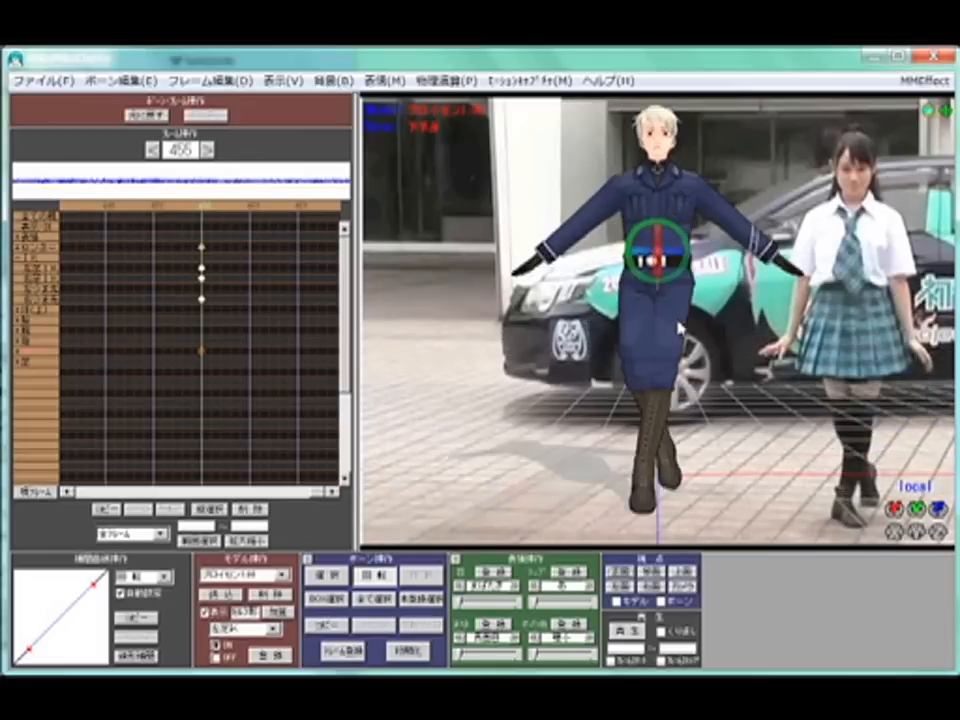
scroll(686, 278, down, 2)
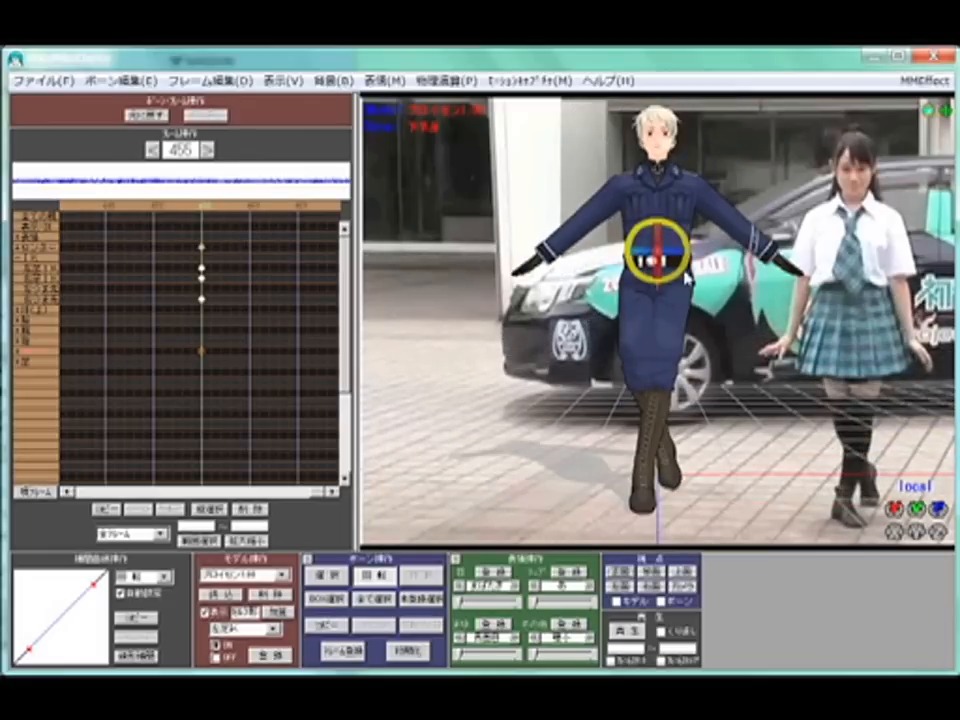
Rotate the left leg, right leg and left foot IK bones slightly, registering each at frame 455.
click(682, 282)
key(x)
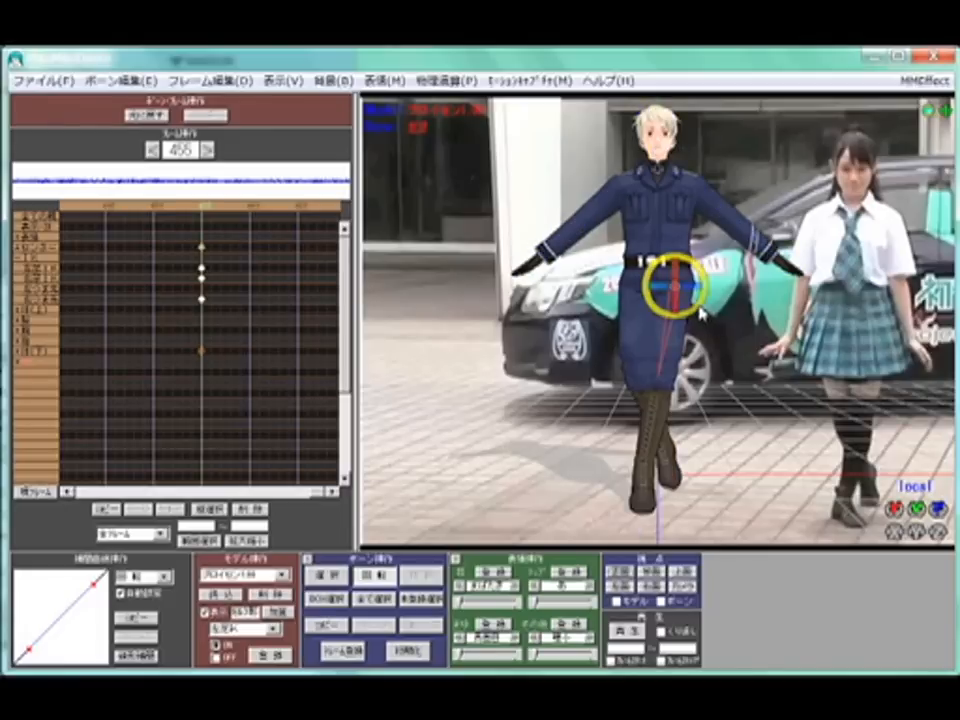
drag(694, 289, 706, 291)
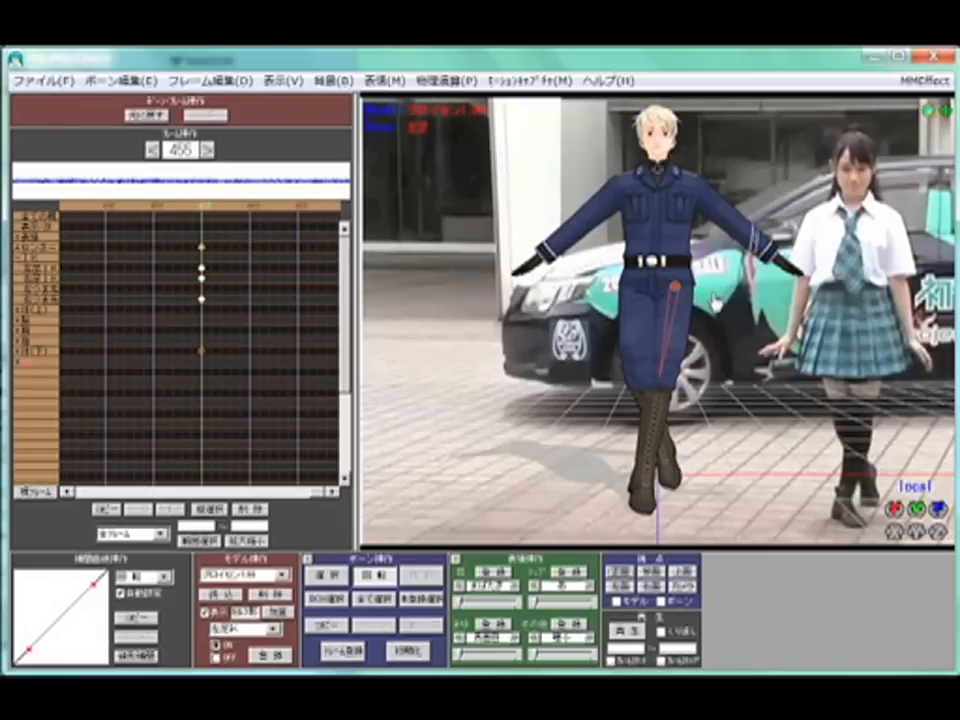
click(638, 292)
click(635, 315)
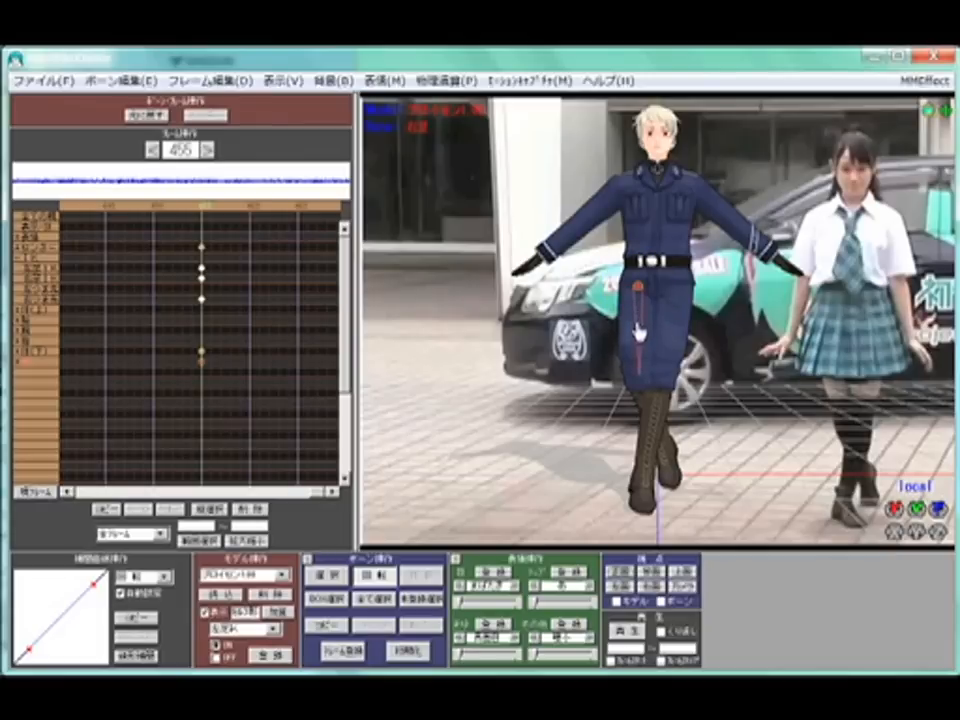
click(638, 290)
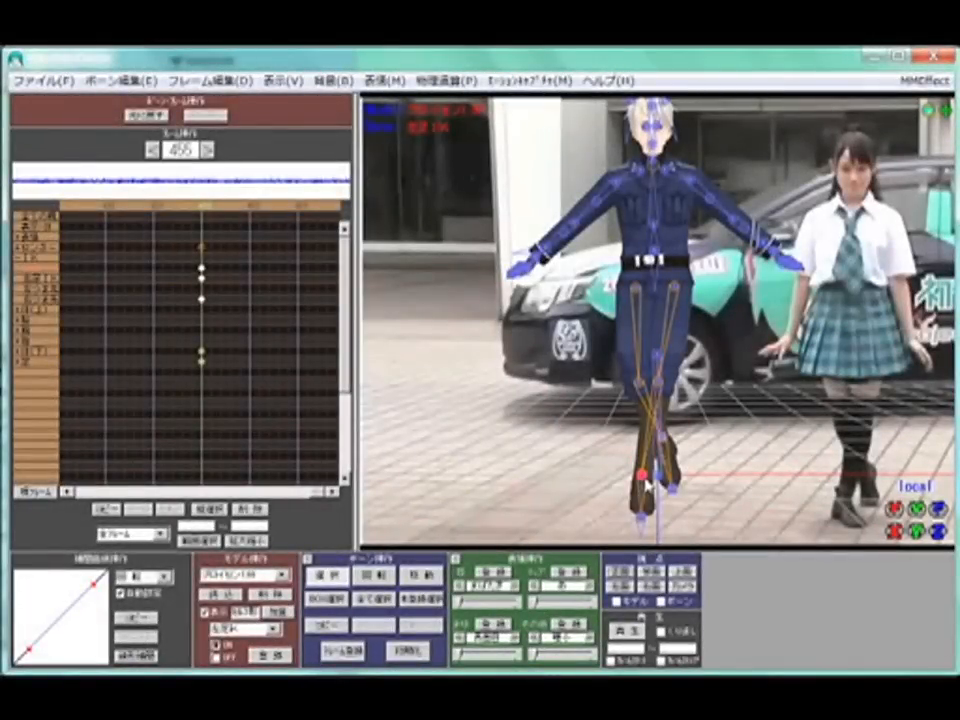
click(645, 485)
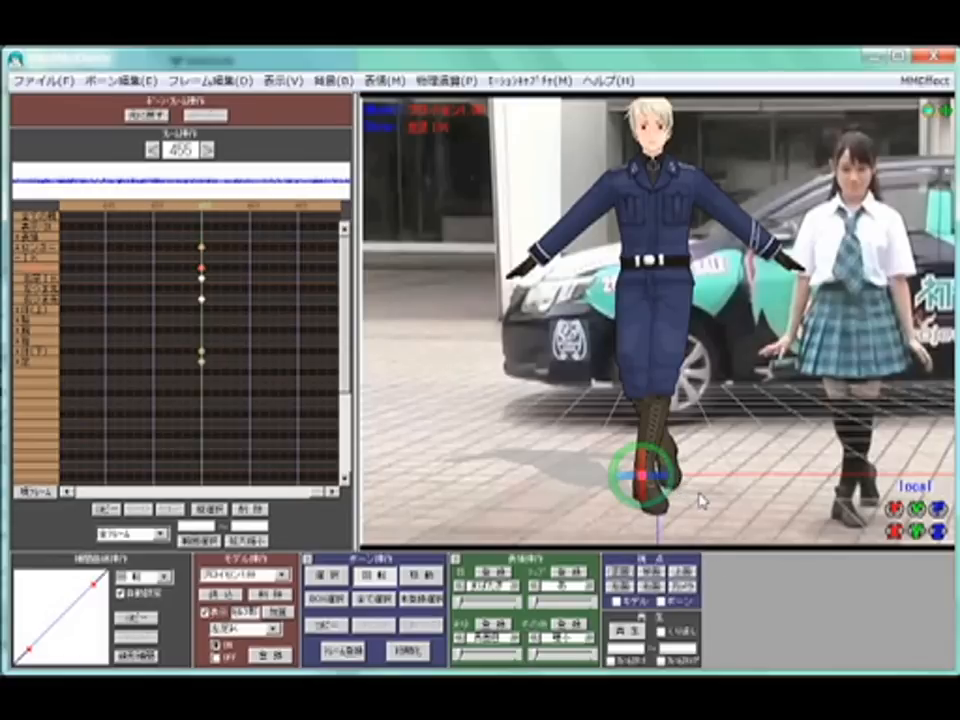
Rotate the upper-body bone slightly and register it at frame 455, undoing and redoing the registration once.
key(ctrl+z)
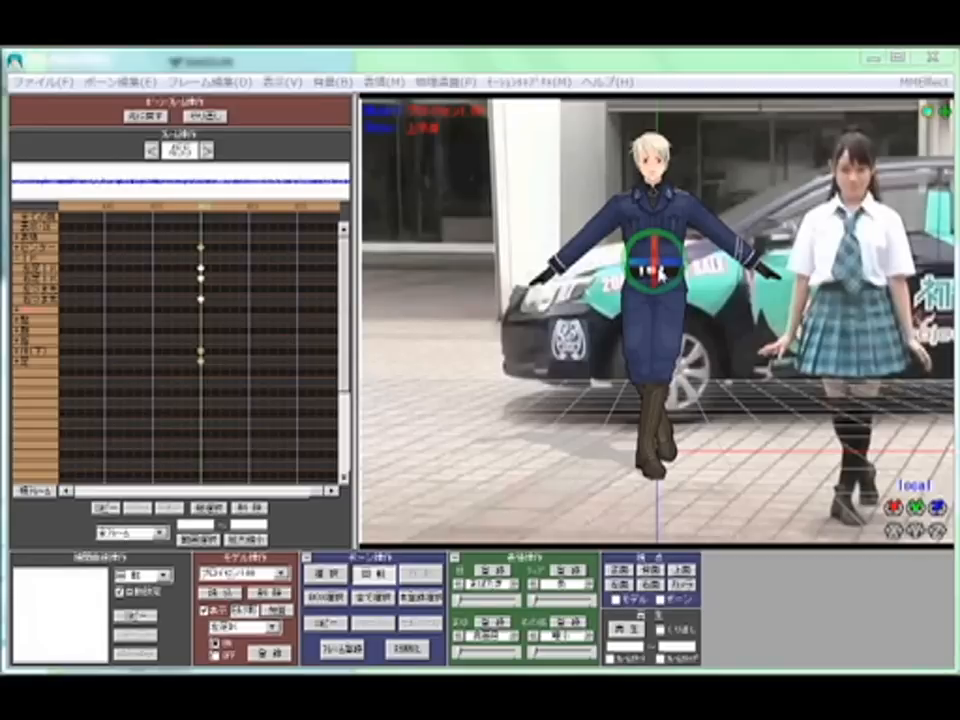
click(657, 272)
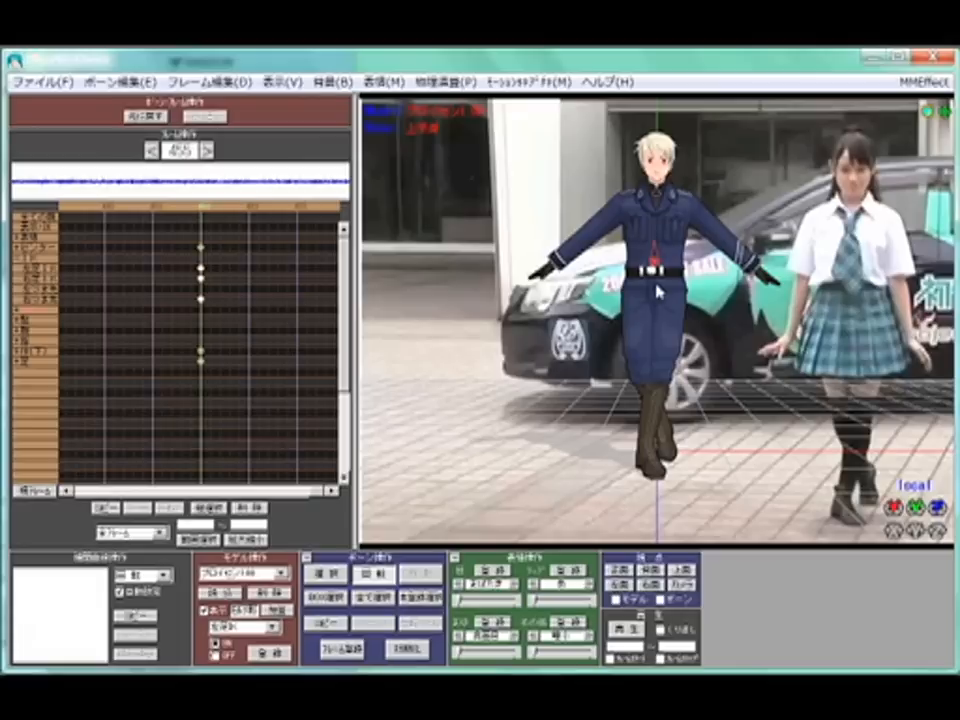
key(Return)
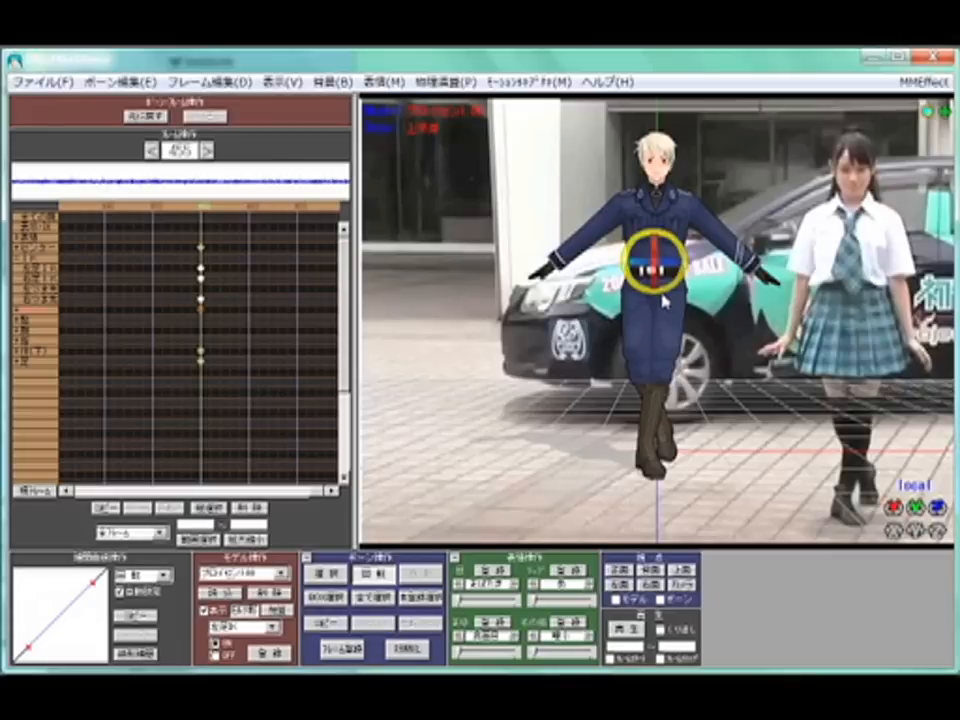
click(146, 116)
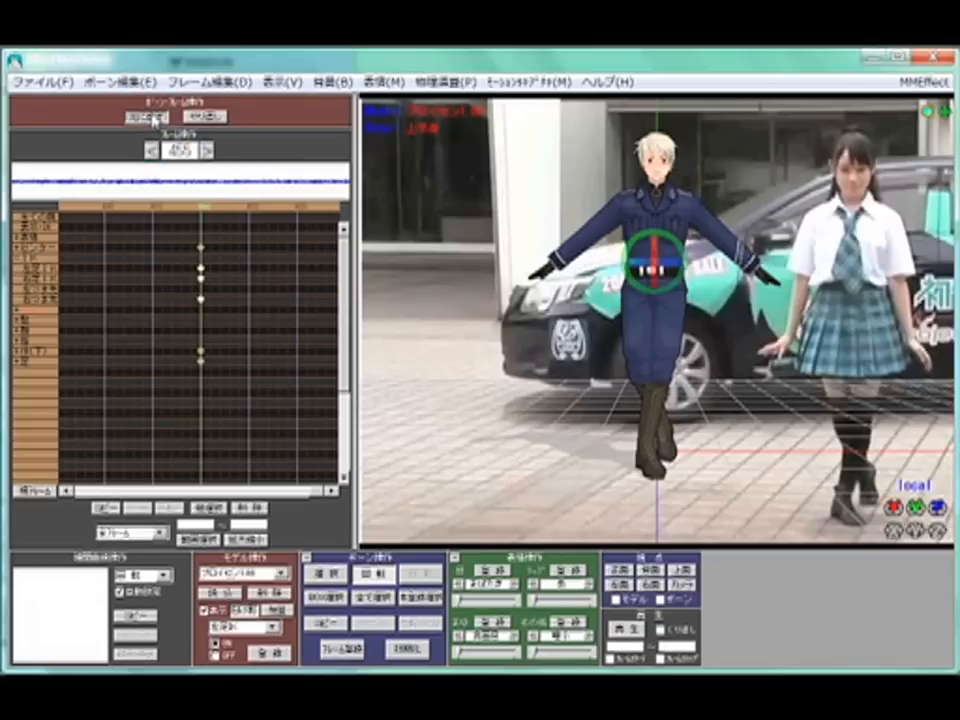
click(208, 117)
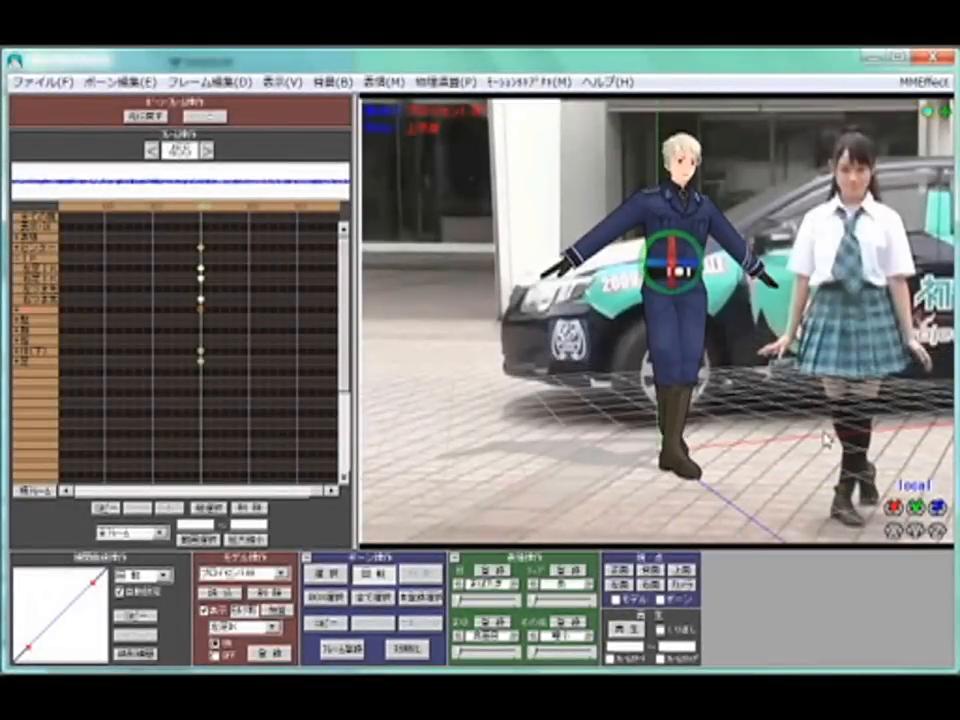
Lower the center bone slightly along local Y and register it at frame 455.
click(655, 323)
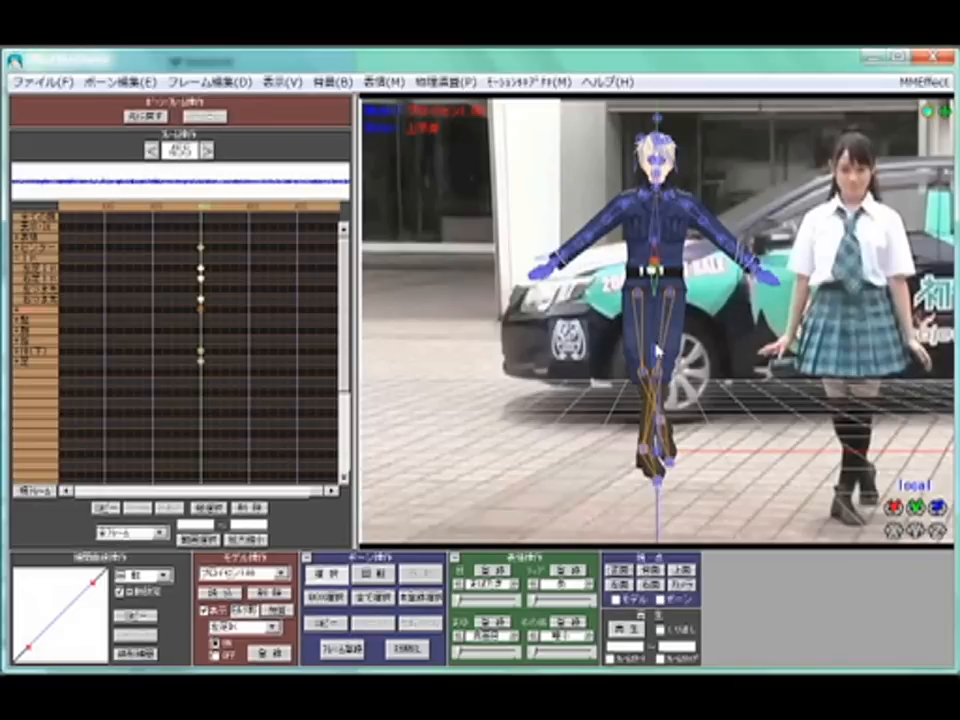
click(657, 350)
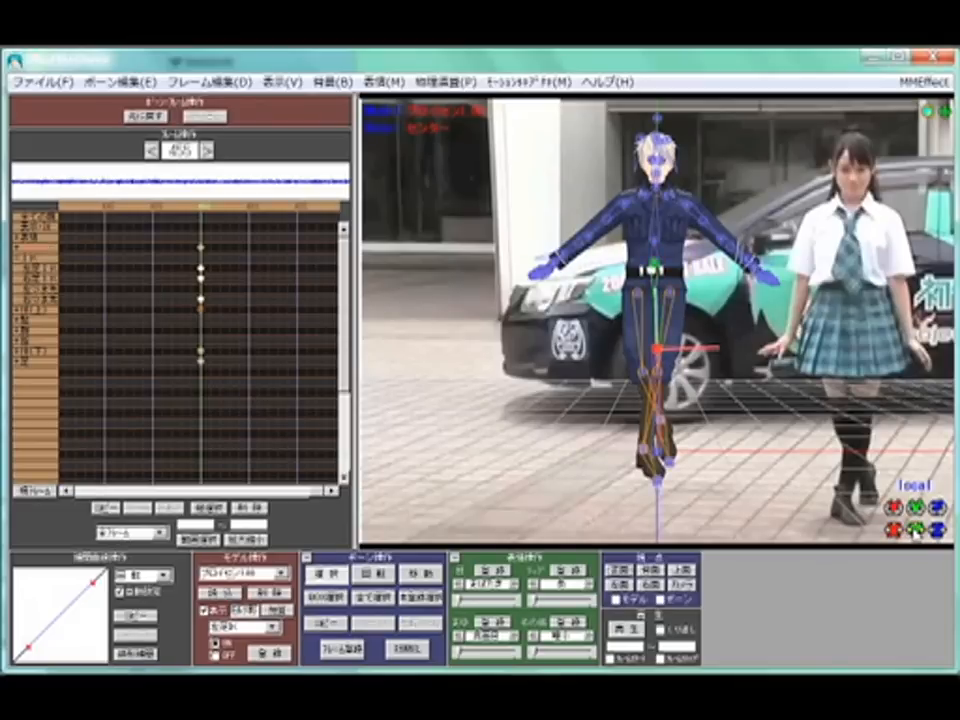
click(754, 398)
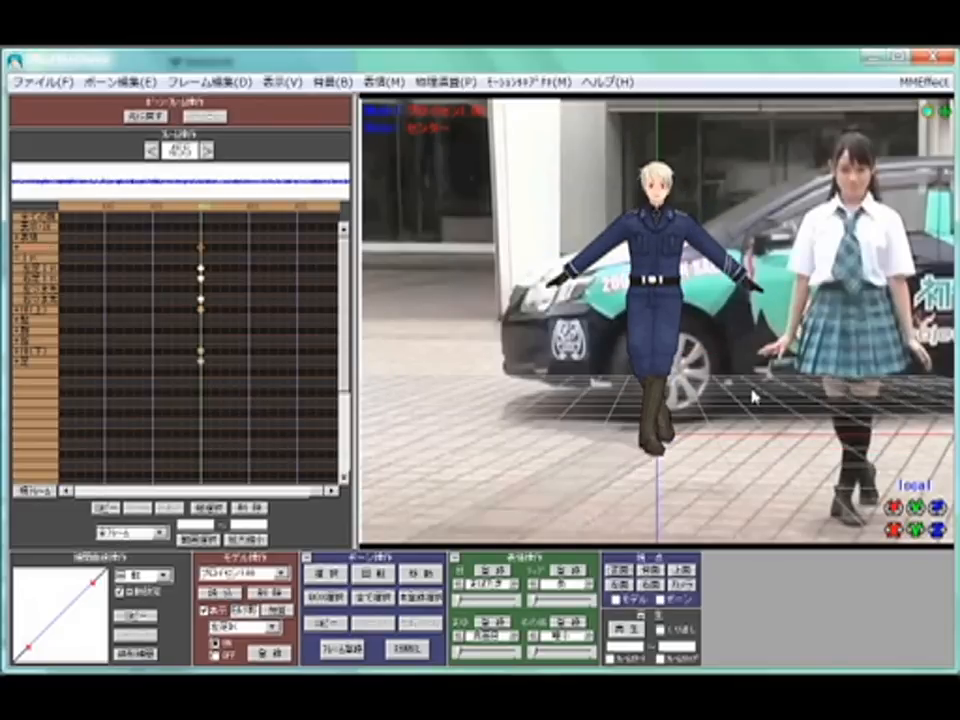
right_drag(754, 428, 709, 427)
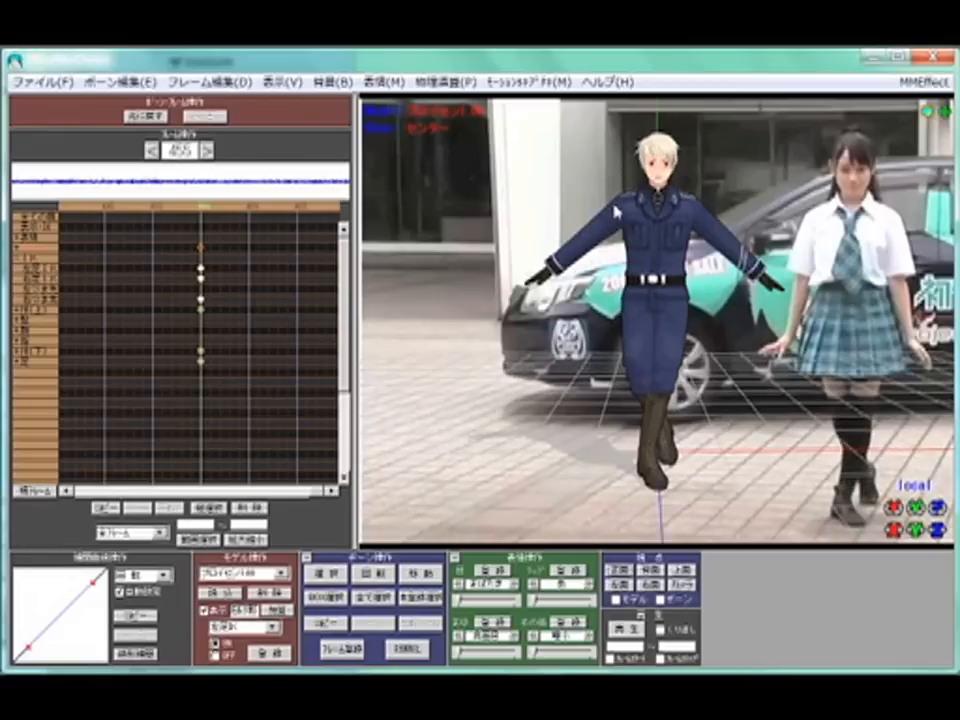
Rotate the right shoulder and right arm bones to lower the arm beside the body, registering them at frame 455.
click(647, 196)
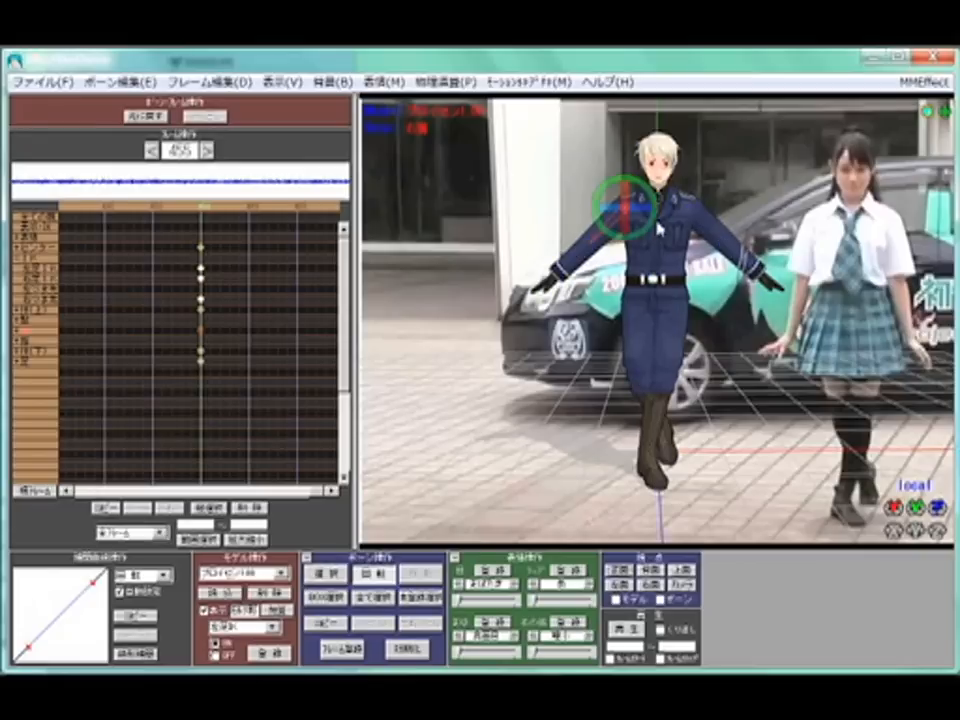
drag(656, 194, 626, 180)
right_drag(702, 268, 640, 280)
Rotate the right wrist bone to angle the hand outward like the dancer's and register it at frame 455.
key(ctrl+a)
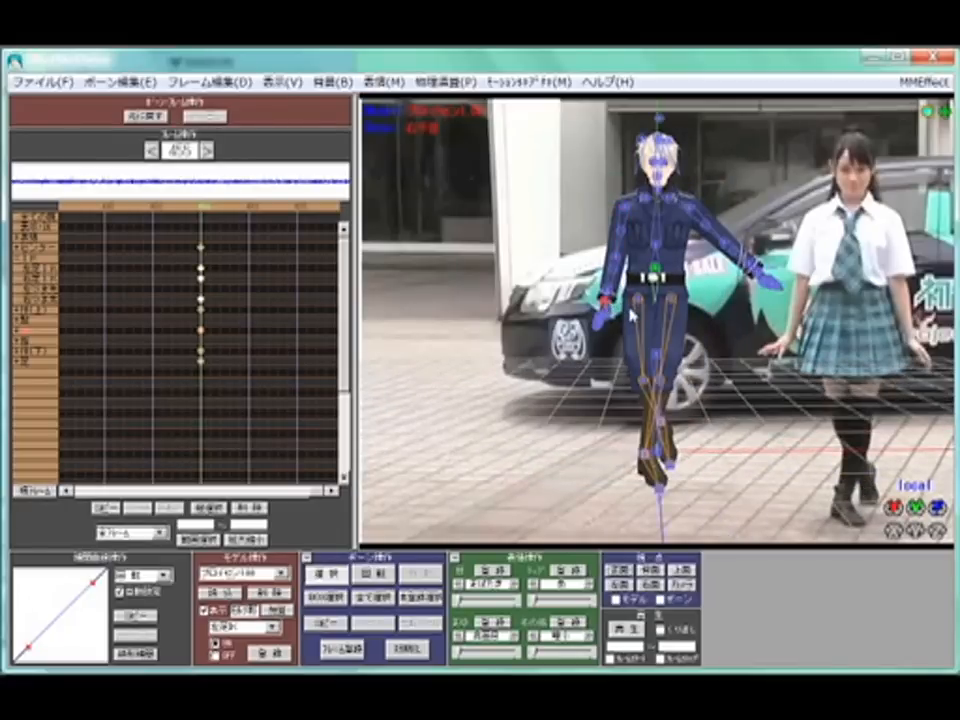
key(x)
drag(631, 315, 630, 338)
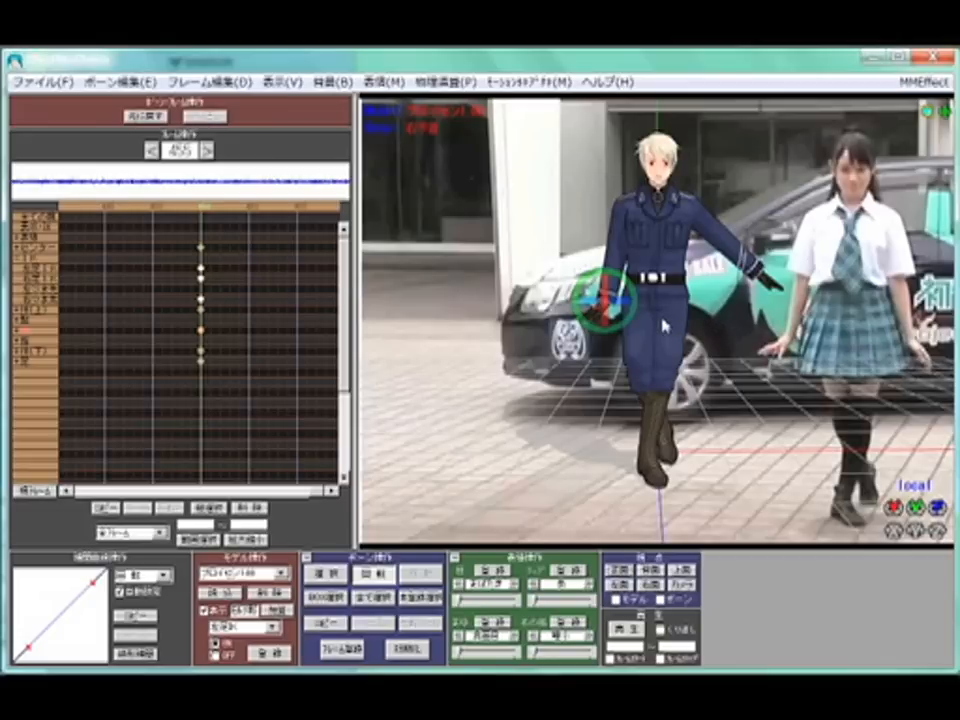
Copy the pose of the right shoulder, arm, elbow and wrist bones and paste it mirrored onto the left arm.
scroll(729, 336, up, 2)
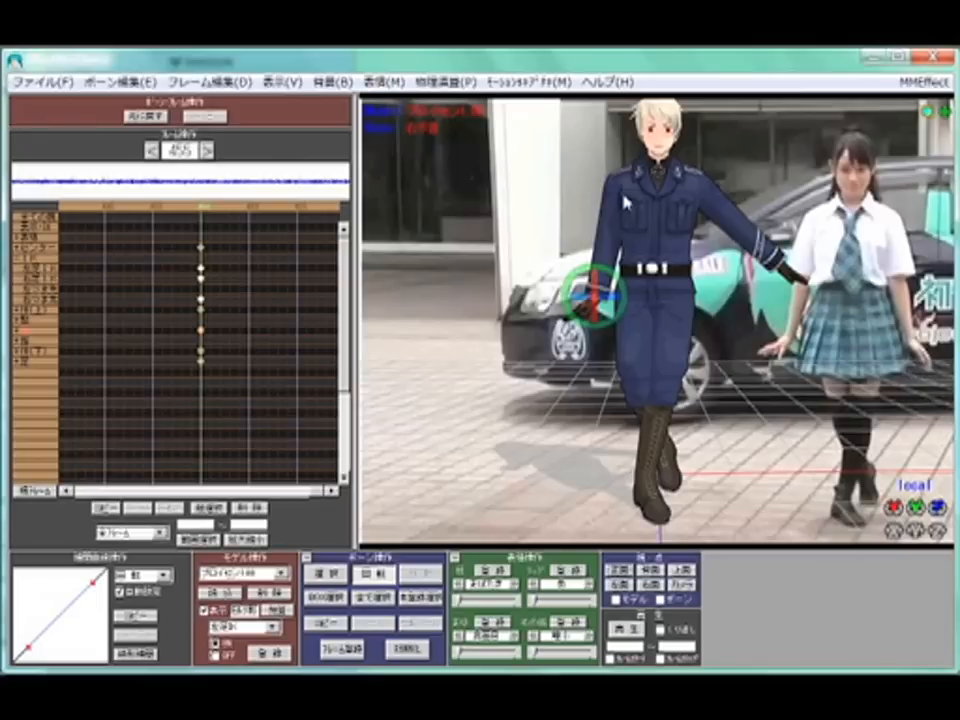
key(c)
click(643, 173)
click(613, 247)
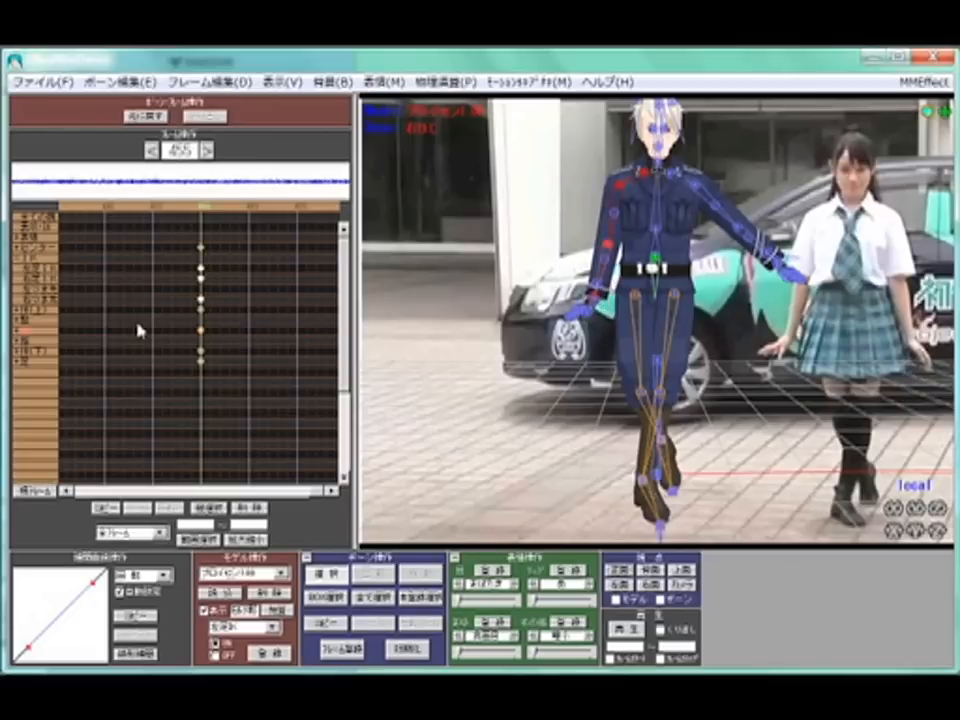
click(18, 334)
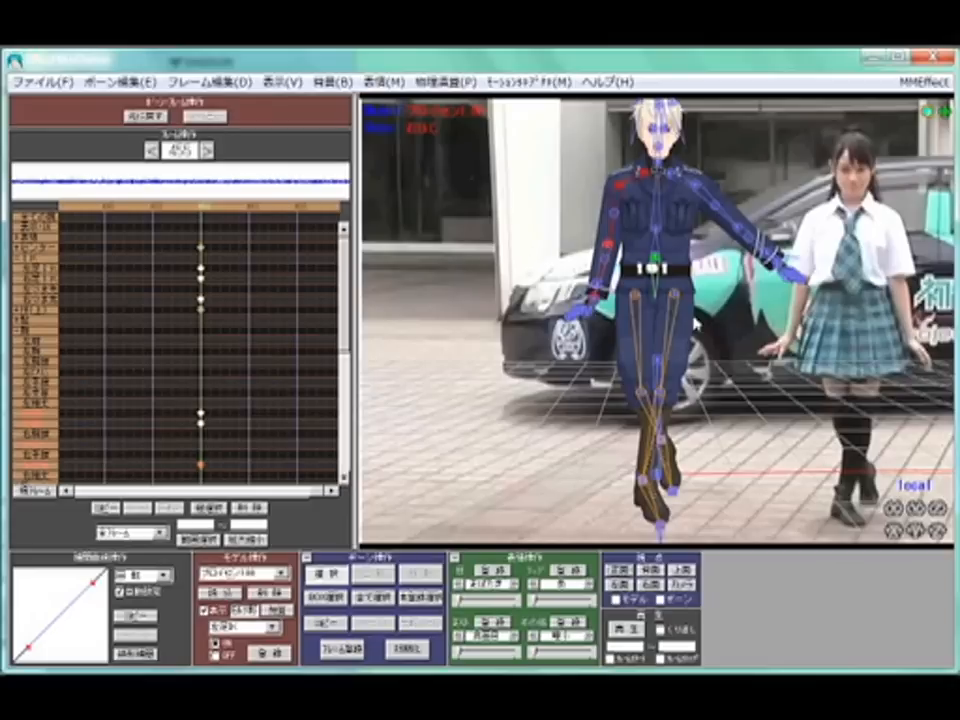
click(330, 622)
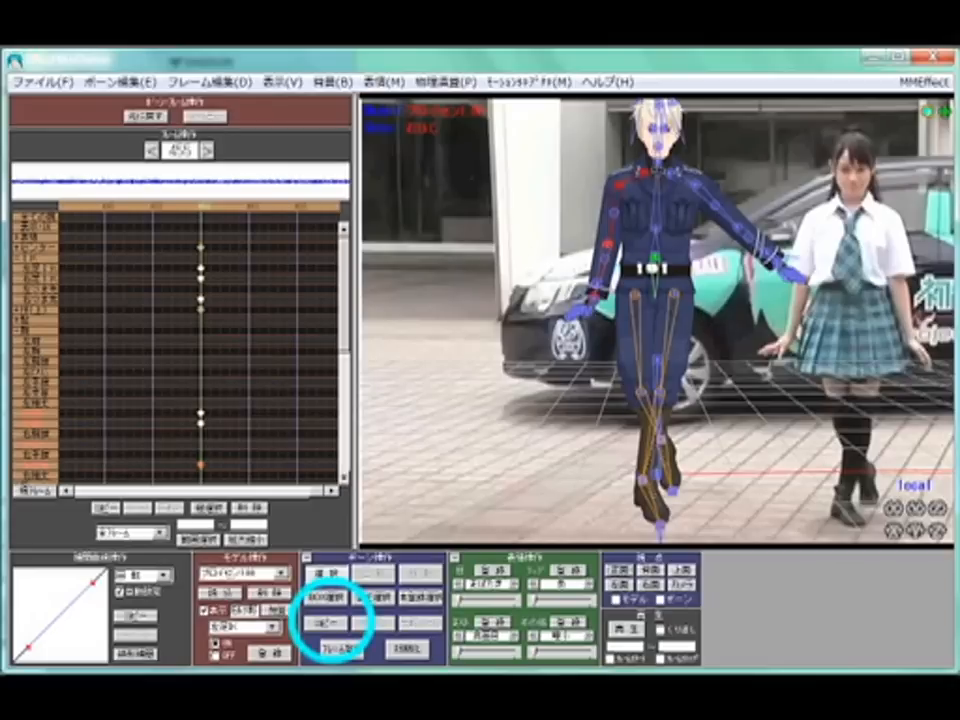
click(412, 623)
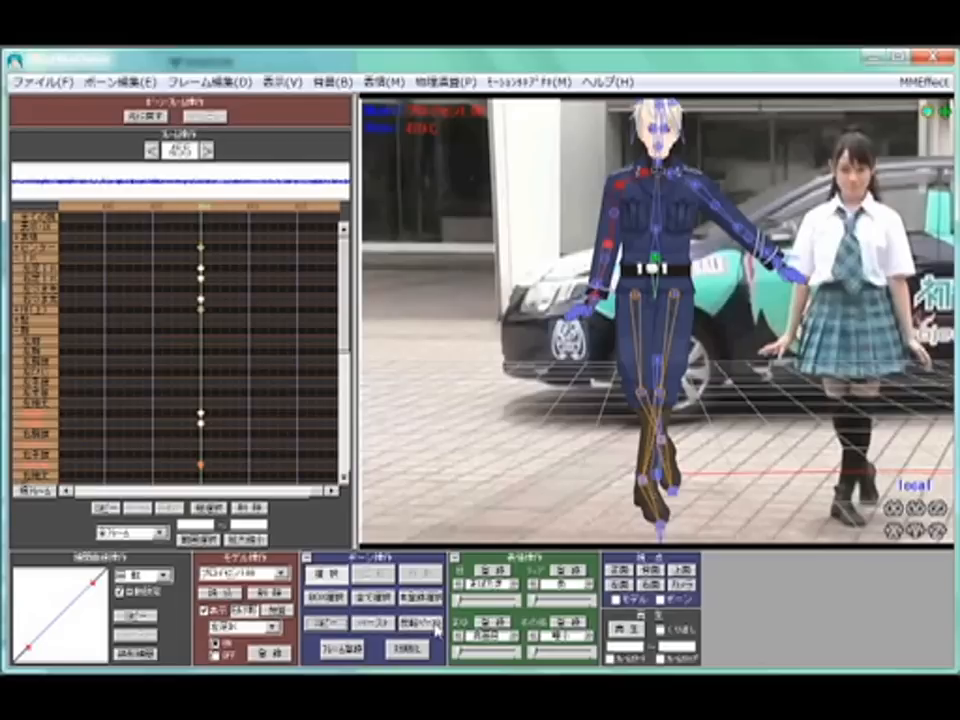
click(436, 628)
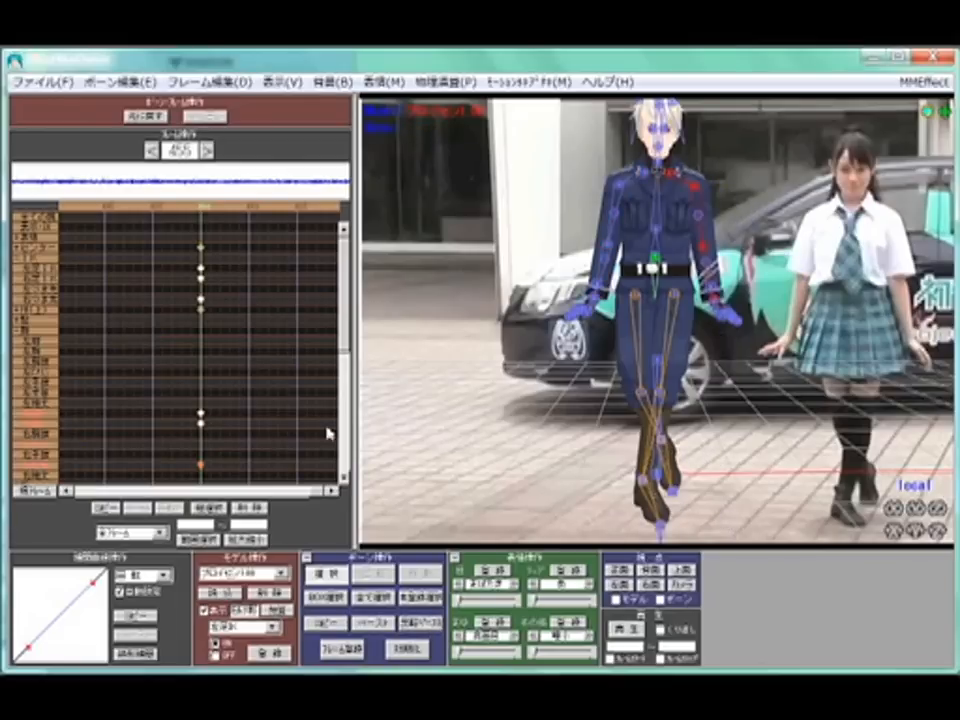
Register the mirrored left arm bones at frame 455 and undo that registration.
key(Return)
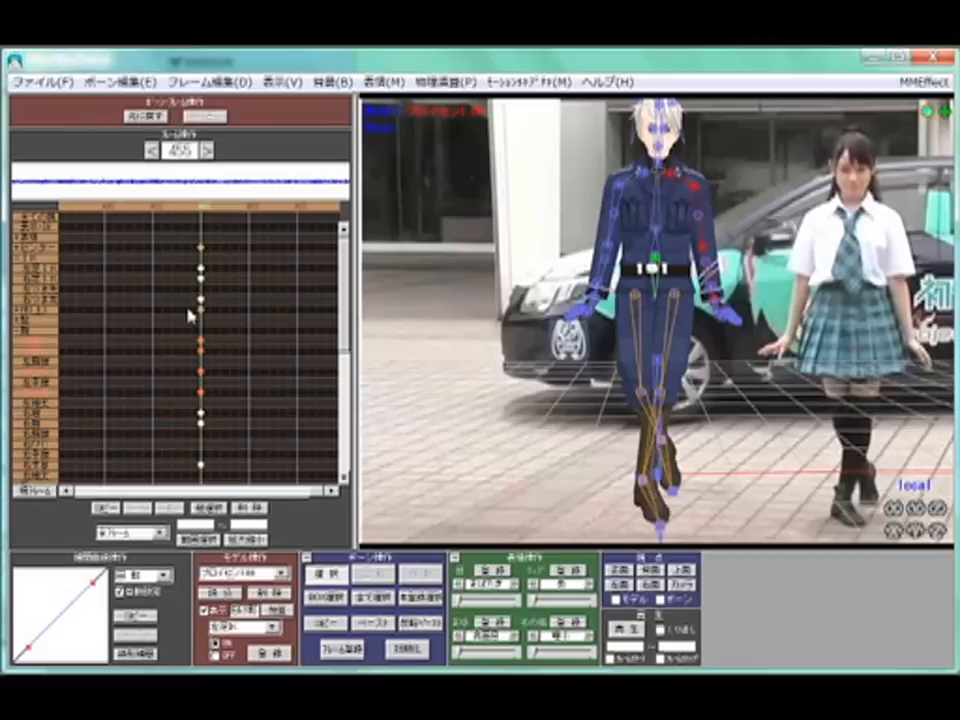
click(146, 116)
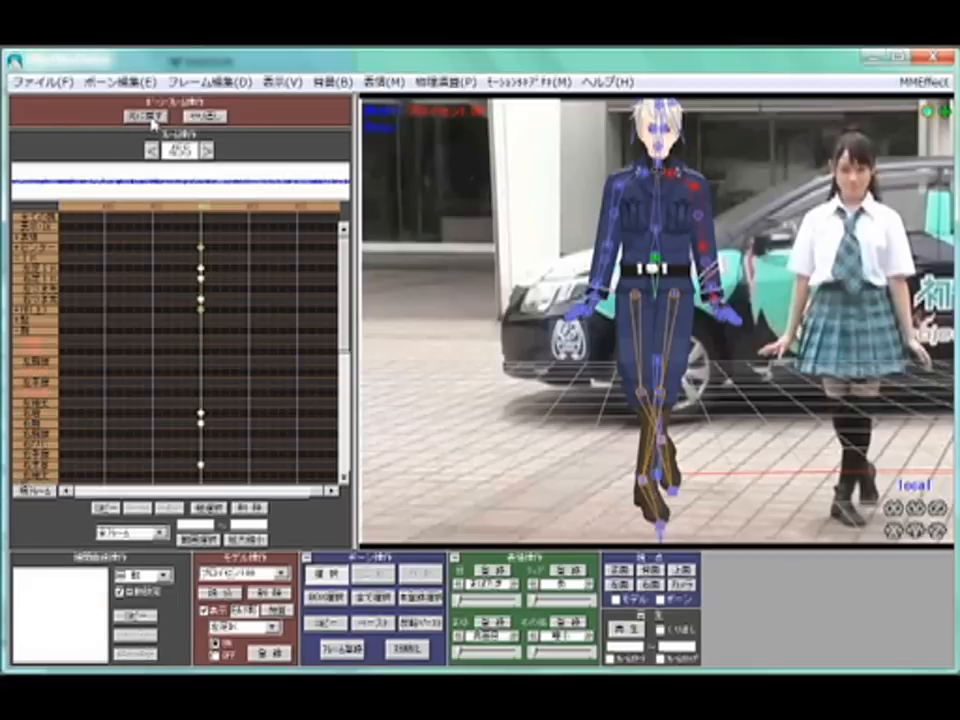
Copy the right shoulder, arm and wrist keyframes at frame 455 and paste them mirrored onto the left arm.
click(205, 116)
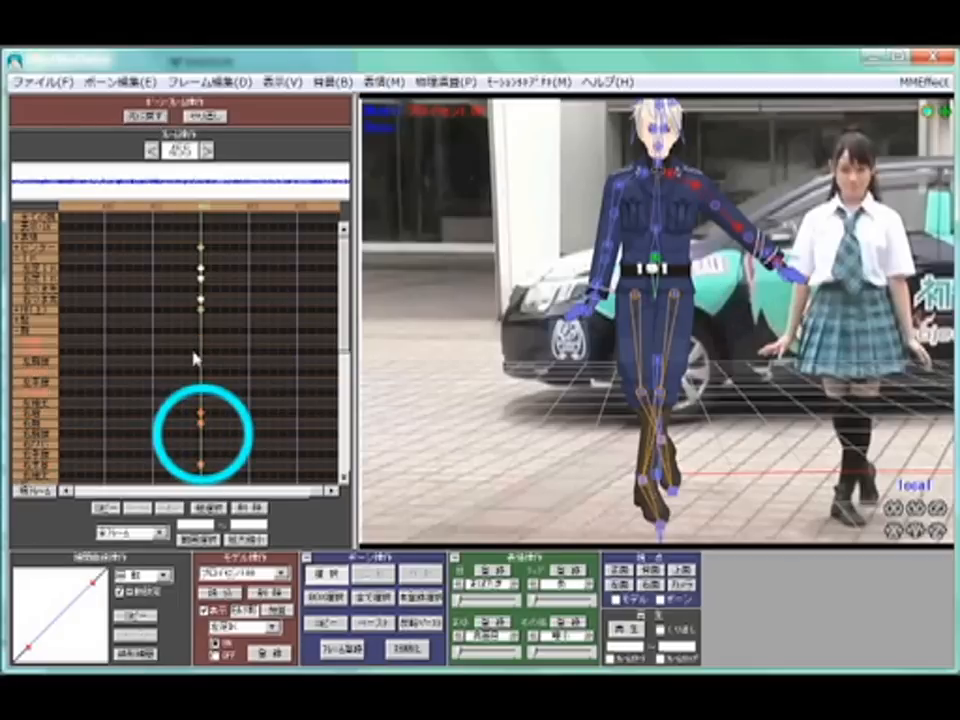
click(106, 510)
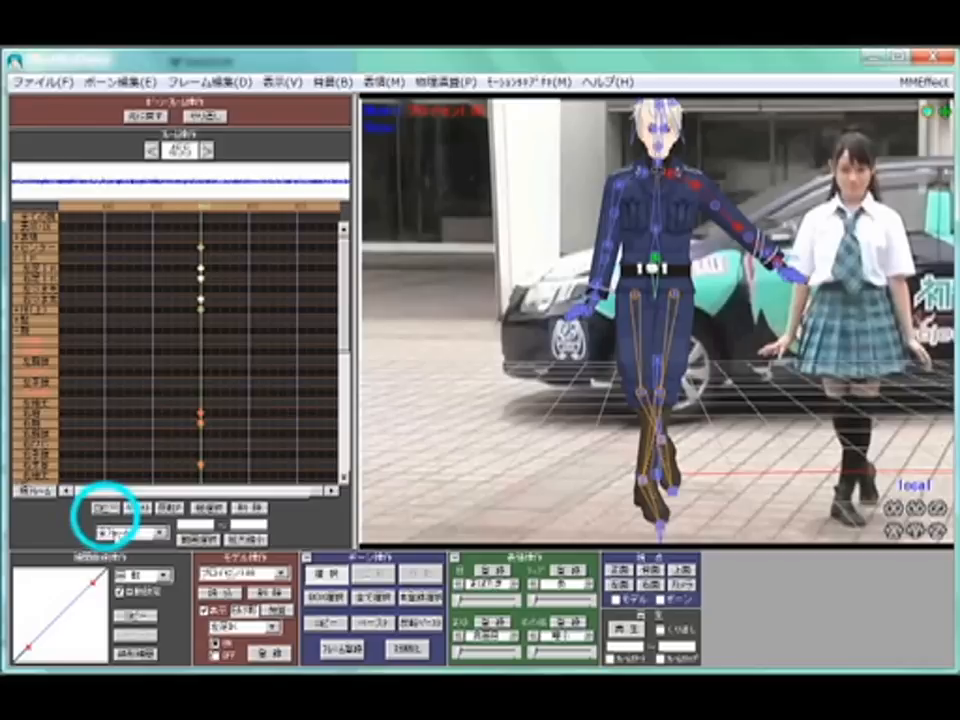
click(170, 507)
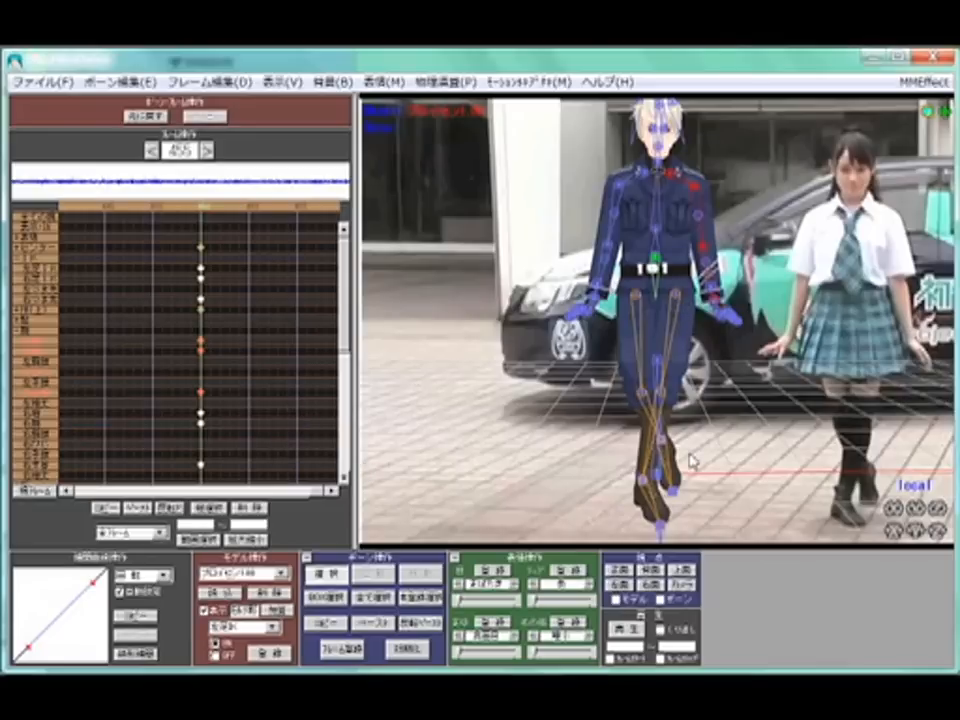
Select the upper body bone in rotation mode and check the model's torso and arm pose against the dancer.
right_drag(720, 463, 710, 283)
click(697, 298)
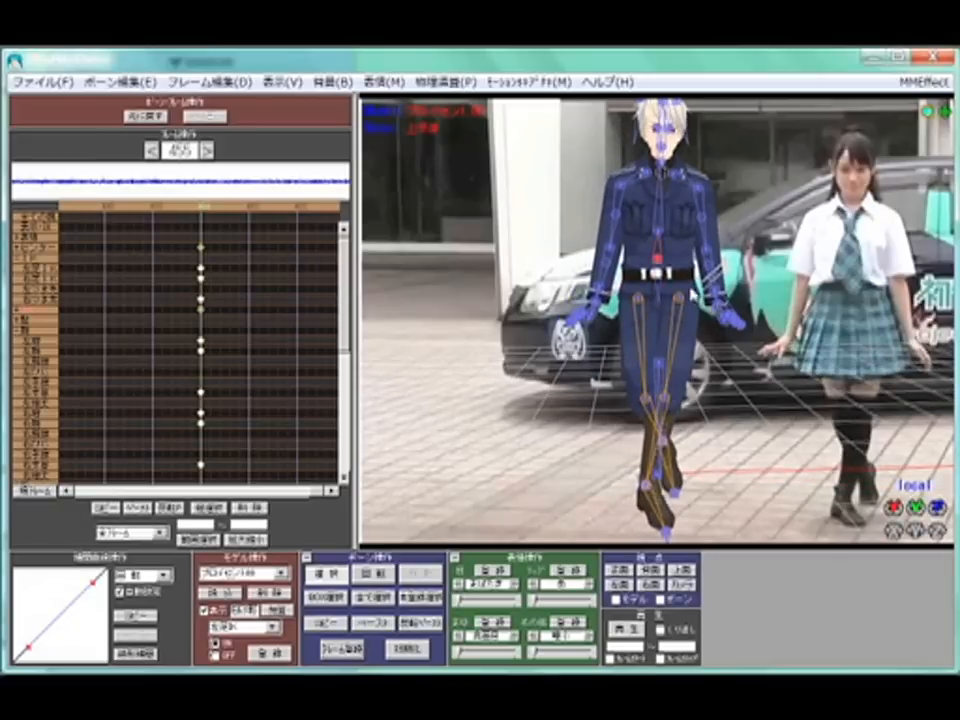
key(x)
key(x)
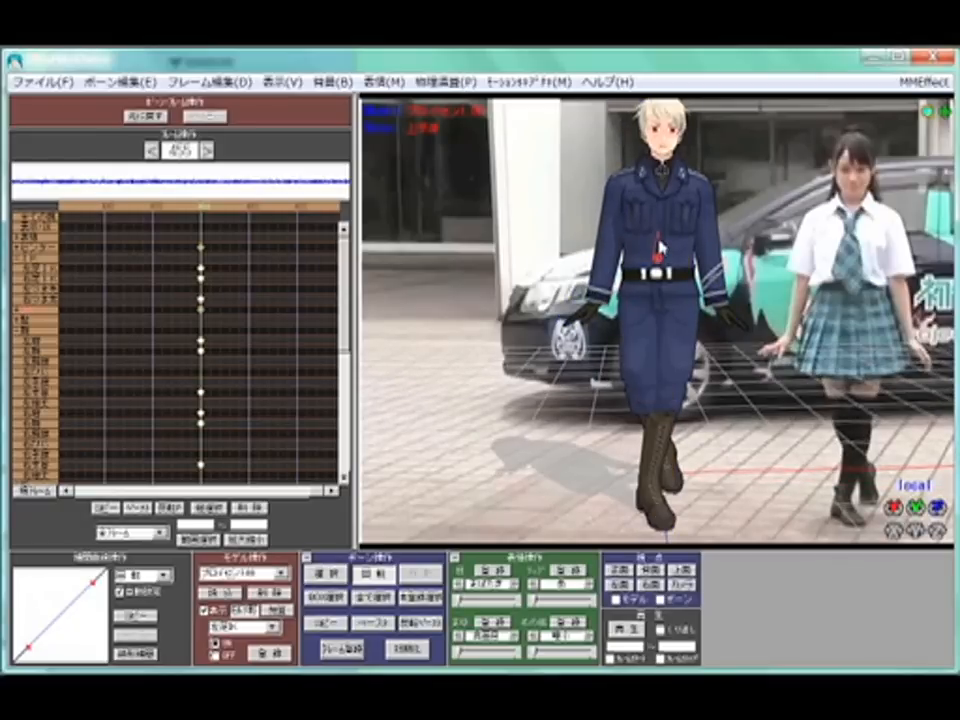
key(x)
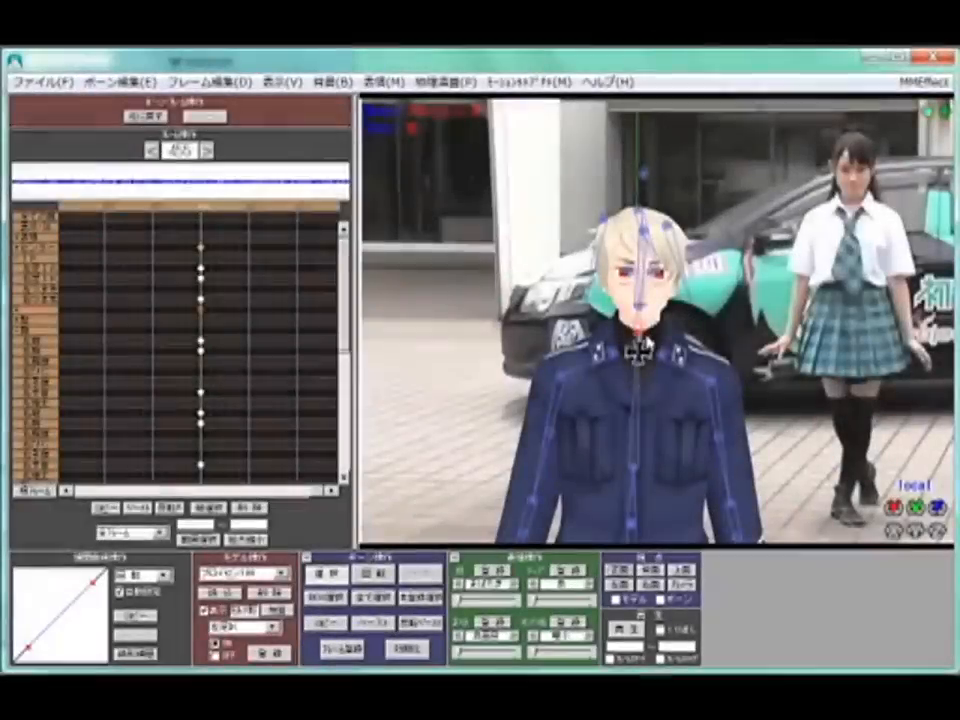
Try rotating the neck bone to tilt the head, and reset the bone to its initial pose.
click(638, 340)
drag(638, 350, 560, 440)
click(409, 650)
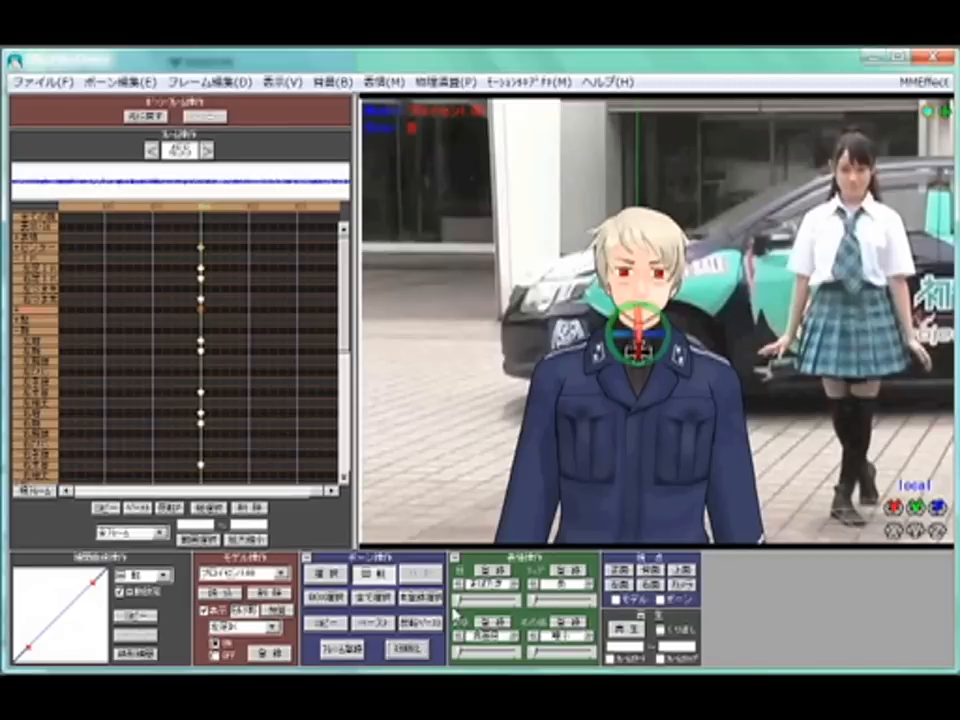